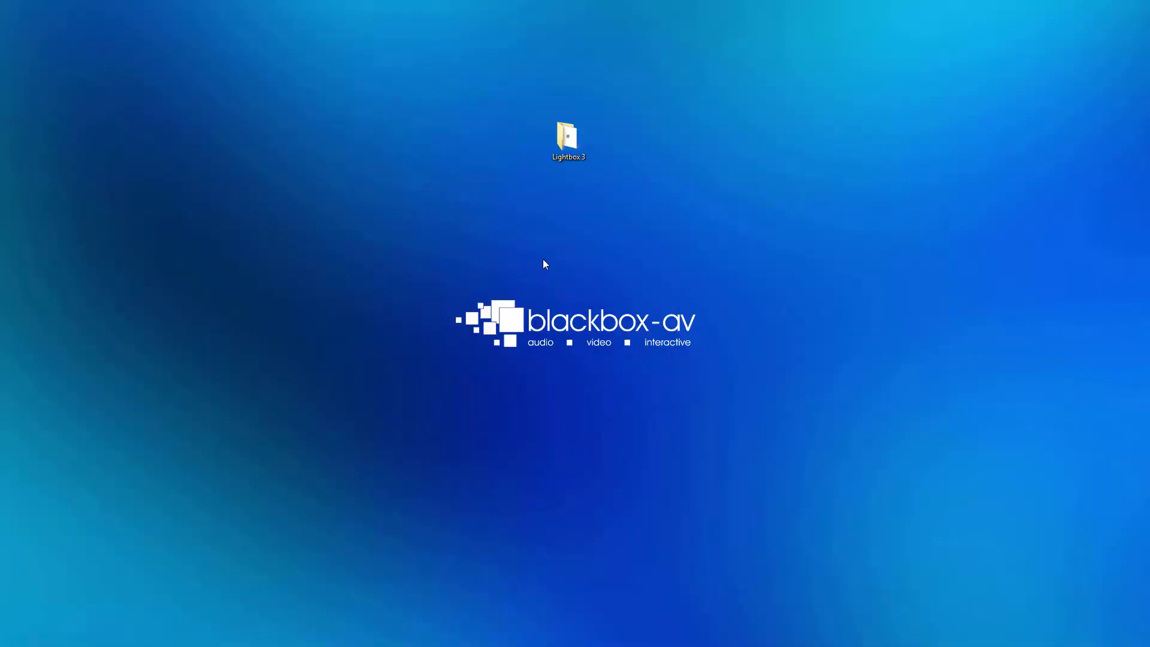
# - Run the Lightbox-3 installer from the Lightbox 3 folder with a desktop shortcut, install, and launch it
pyautogui.doubleClick(553, 158)
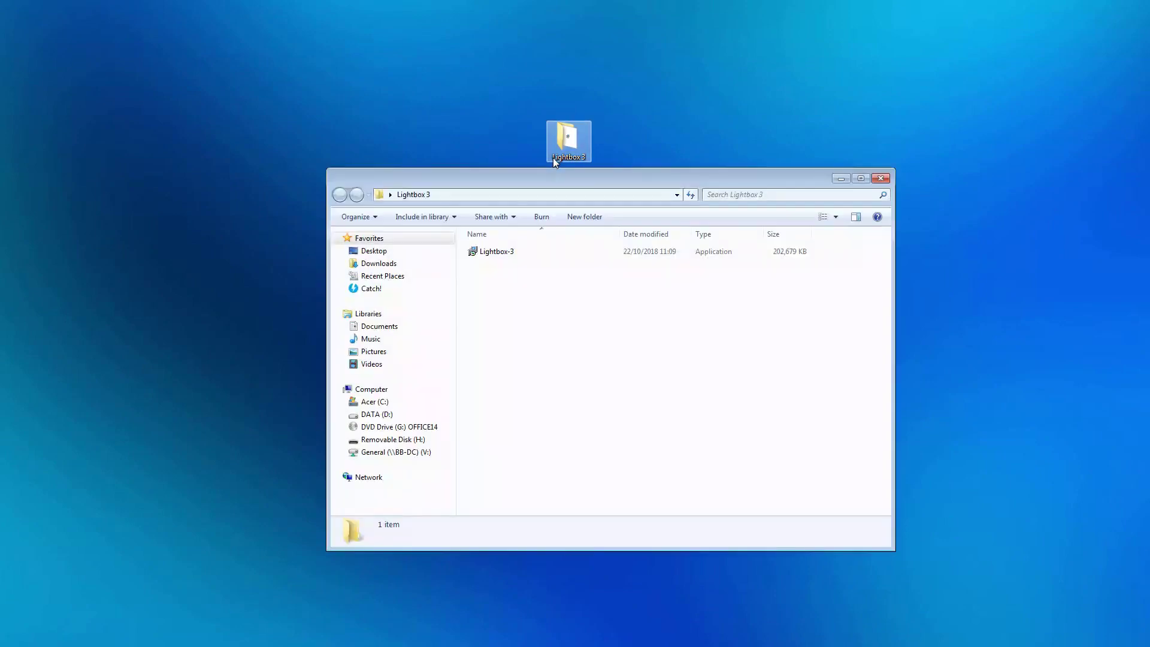
pyautogui.click(551, 256)
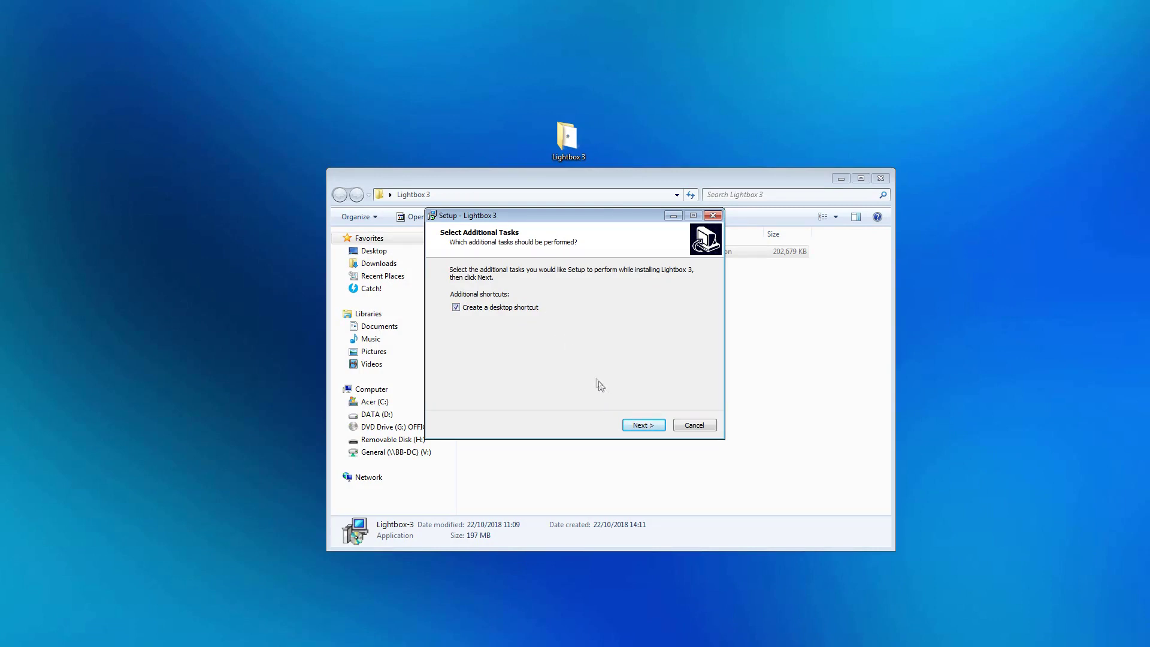
pyautogui.click(637, 426)
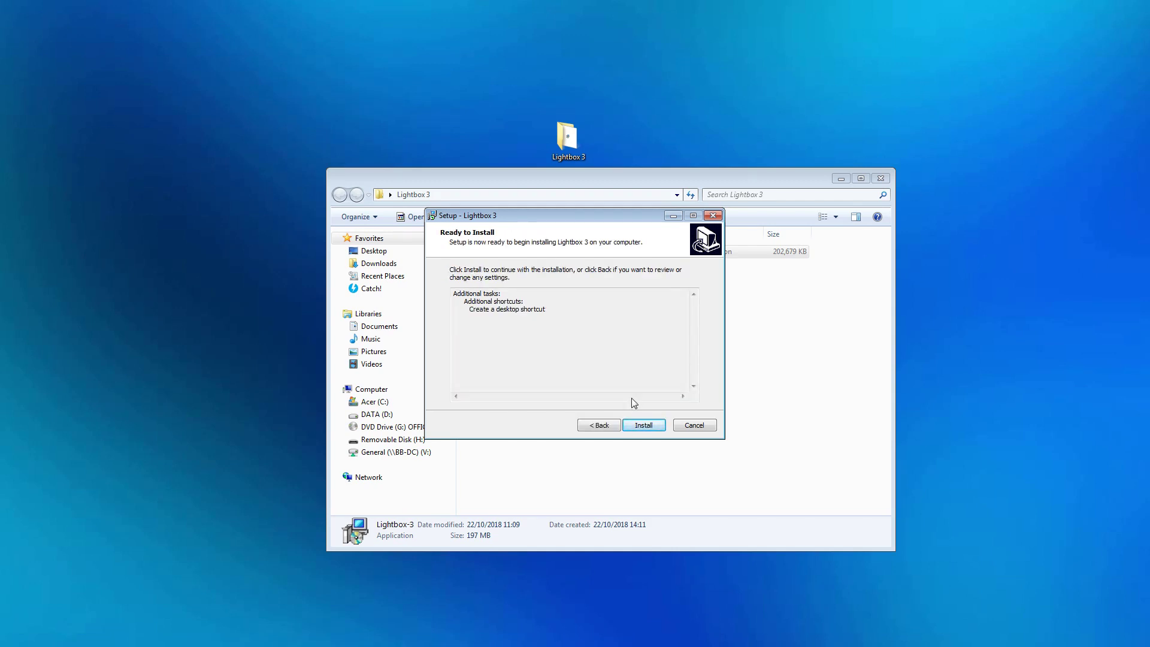
pyautogui.click(642, 426)
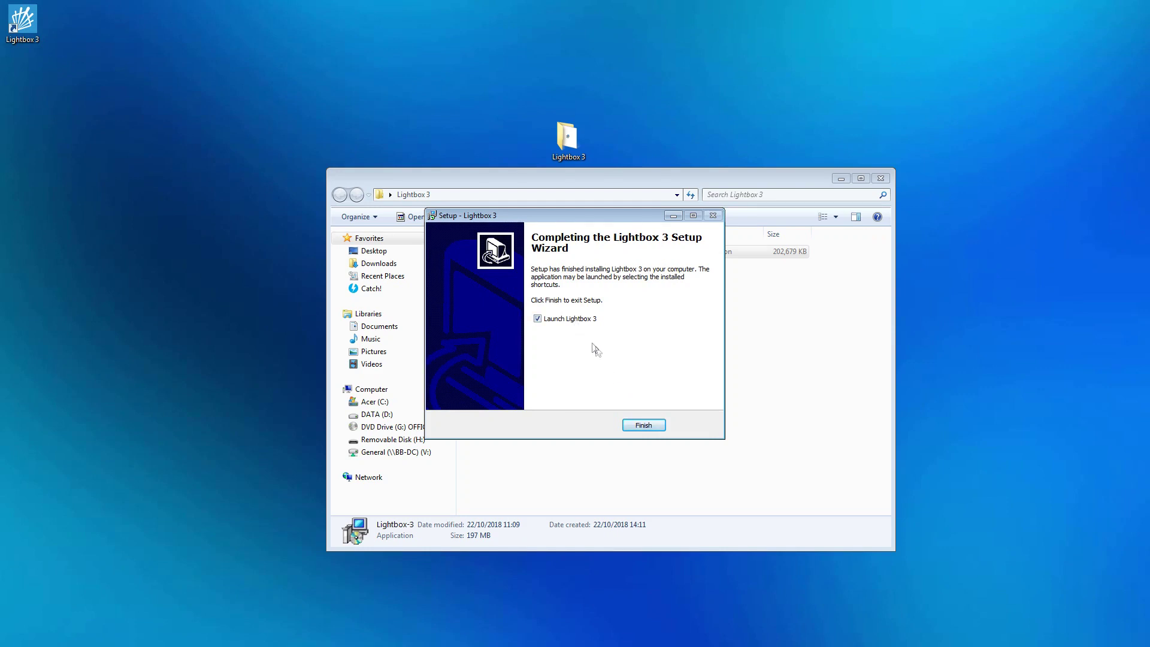
pyautogui.click(641, 426)
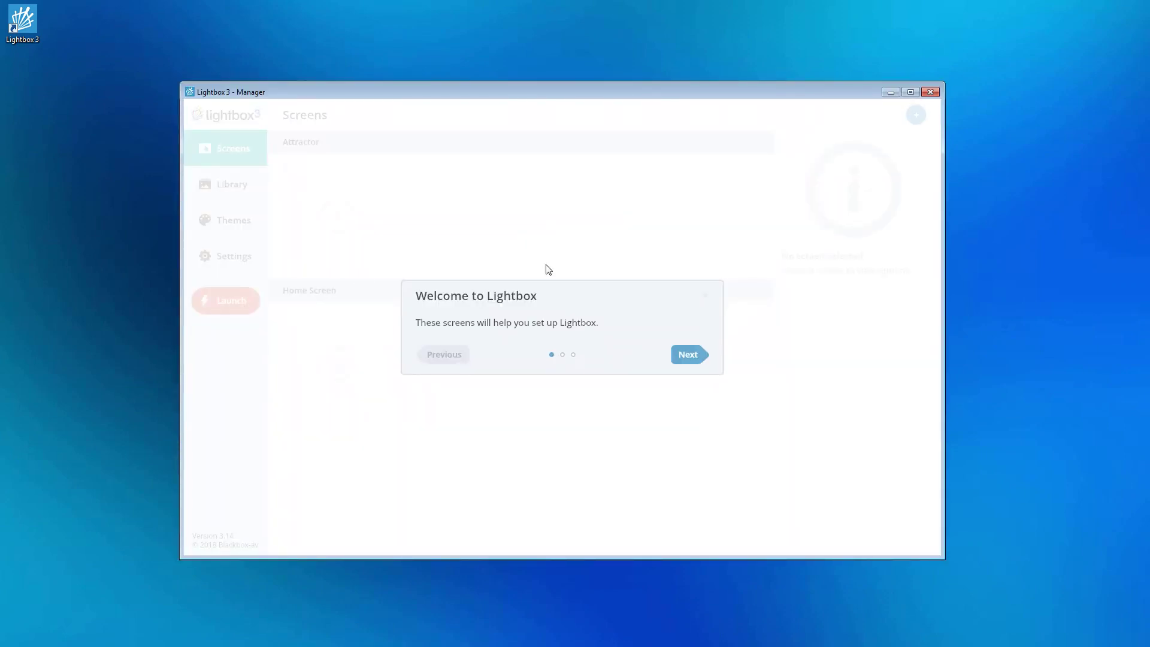
# - Confirm English as content language and display name, leave country unspecified, and advance to Demo Mode
pyautogui.click(699, 359)
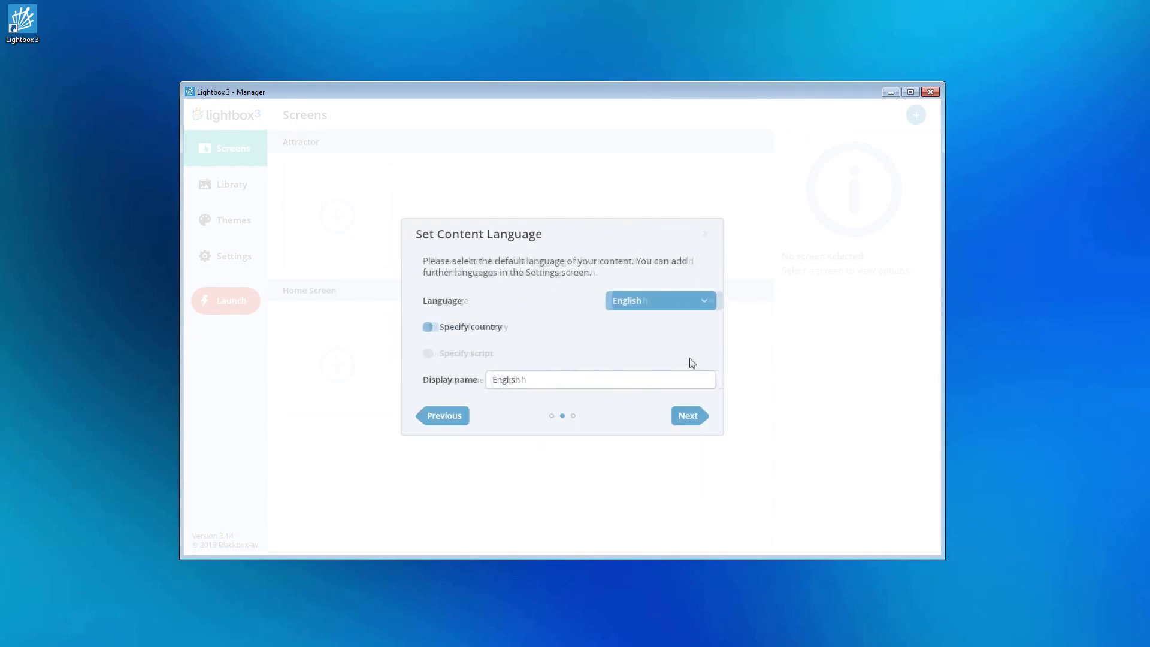
pyautogui.click(638, 303)
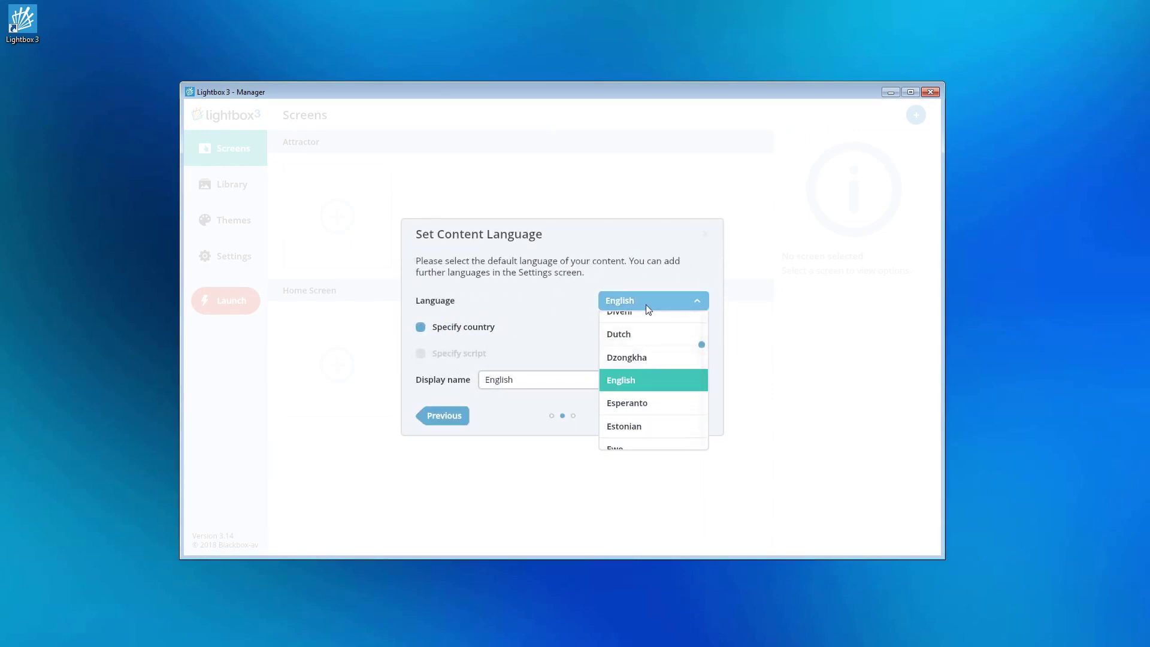
pyautogui.click(646, 304)
pyautogui.click(479, 327)
pyautogui.click(621, 334)
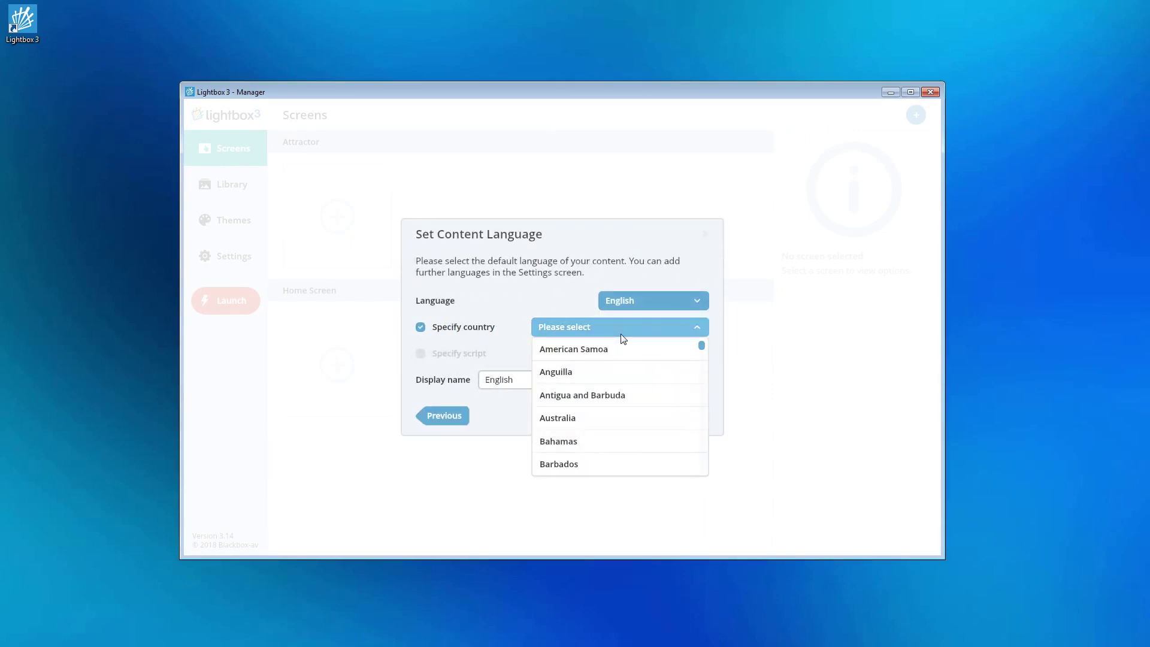
pyautogui.click(559, 333)
pyautogui.click(465, 330)
pyautogui.click(585, 387)
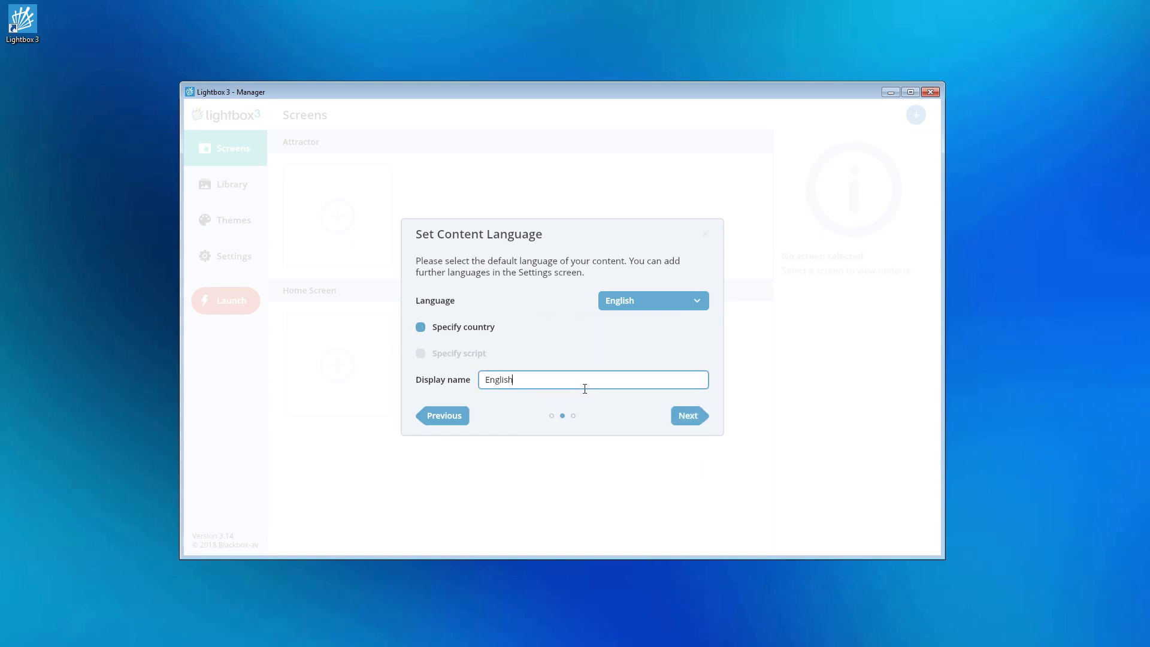
pyautogui.click(688, 415)
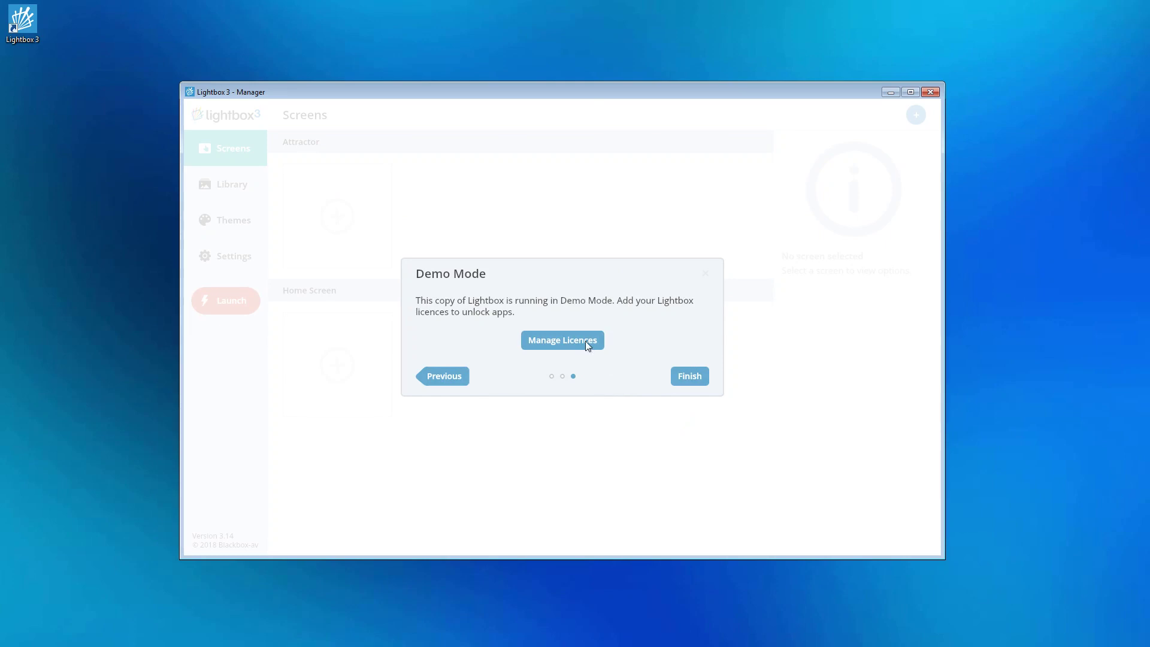
# - Start a new licence in Manage Licences and step through its empty Name, Organisation, Tag and Licence Key fields
pyautogui.click(587, 342)
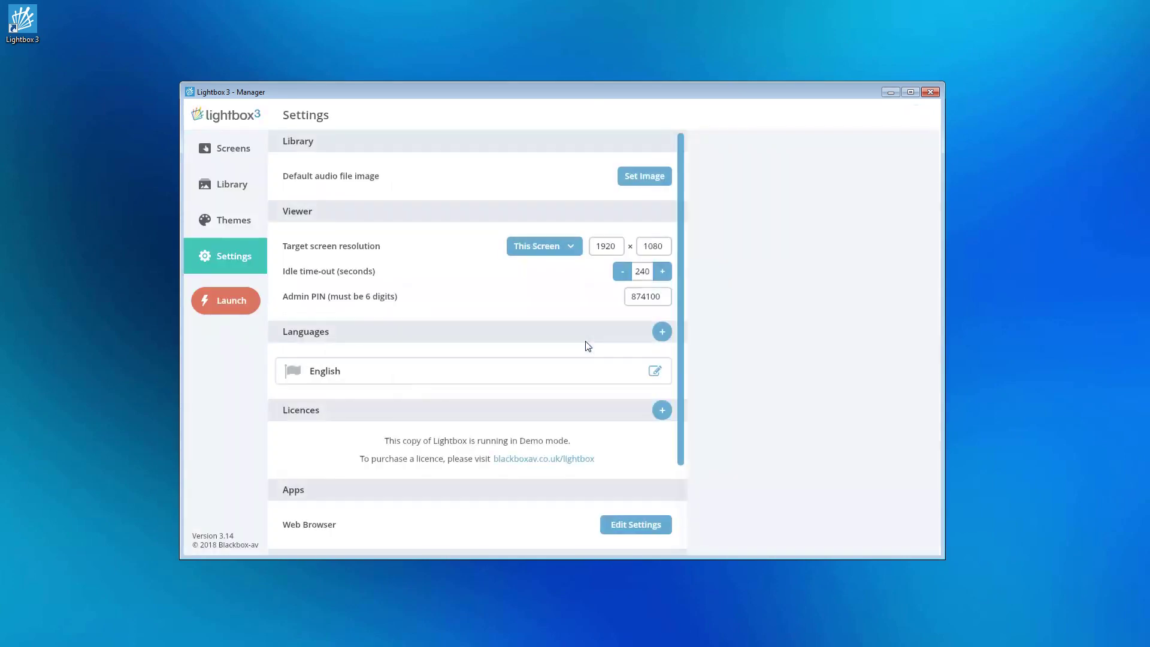
pyautogui.click(662, 410)
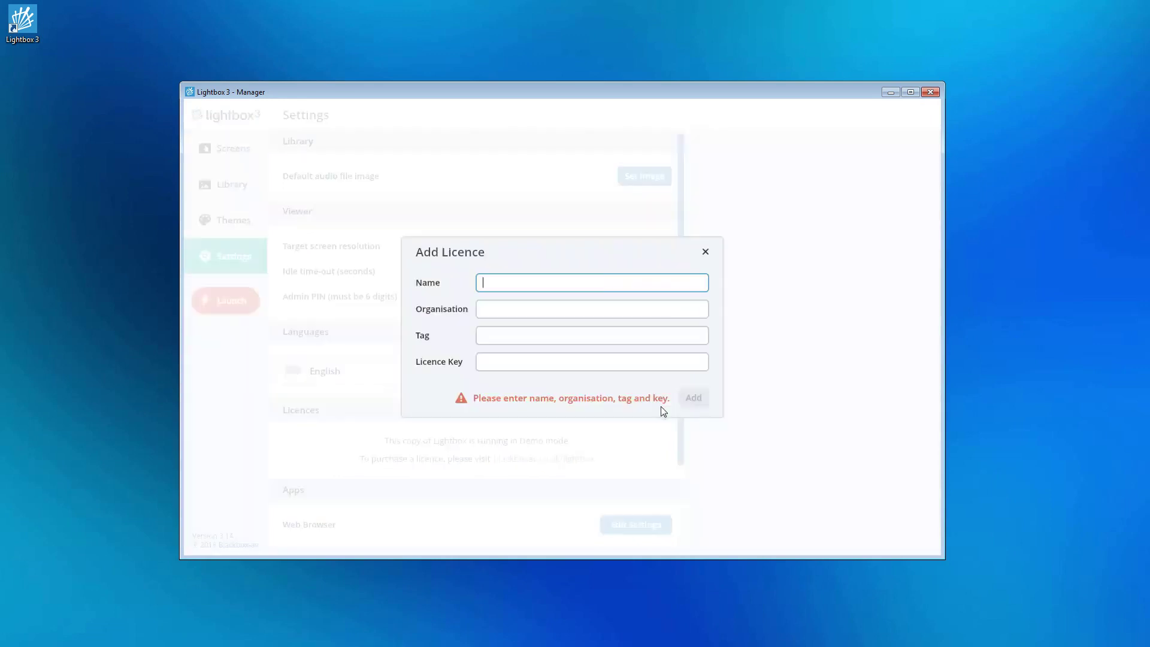
pyautogui.click(599, 309)
pyautogui.click(589, 336)
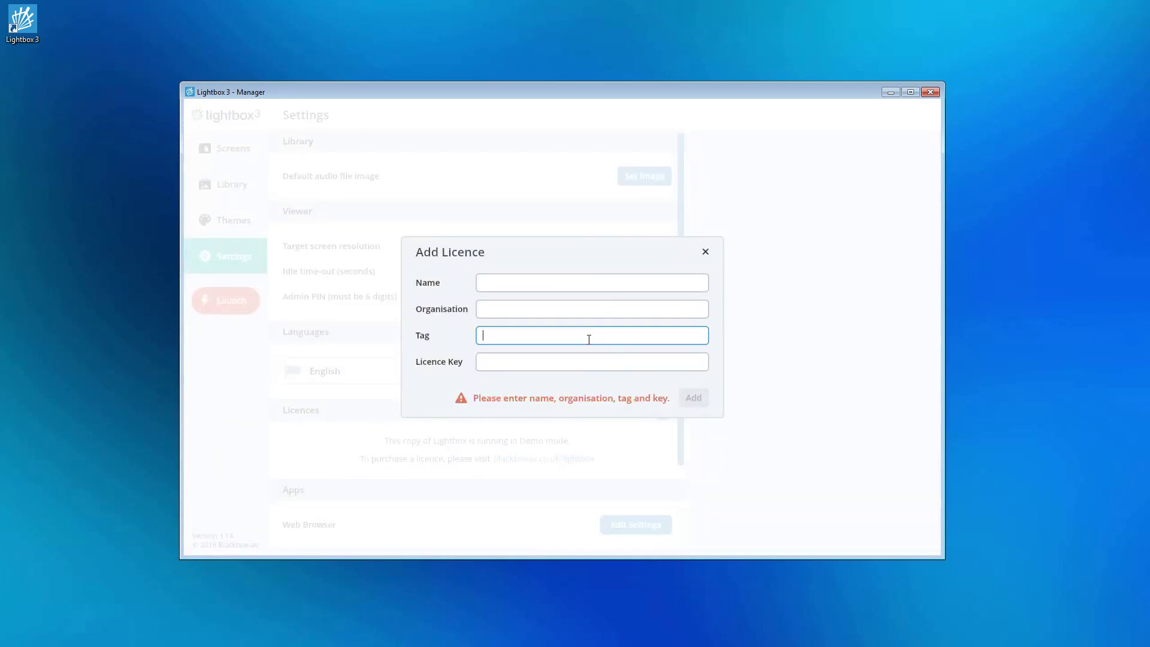
pyautogui.click(586, 359)
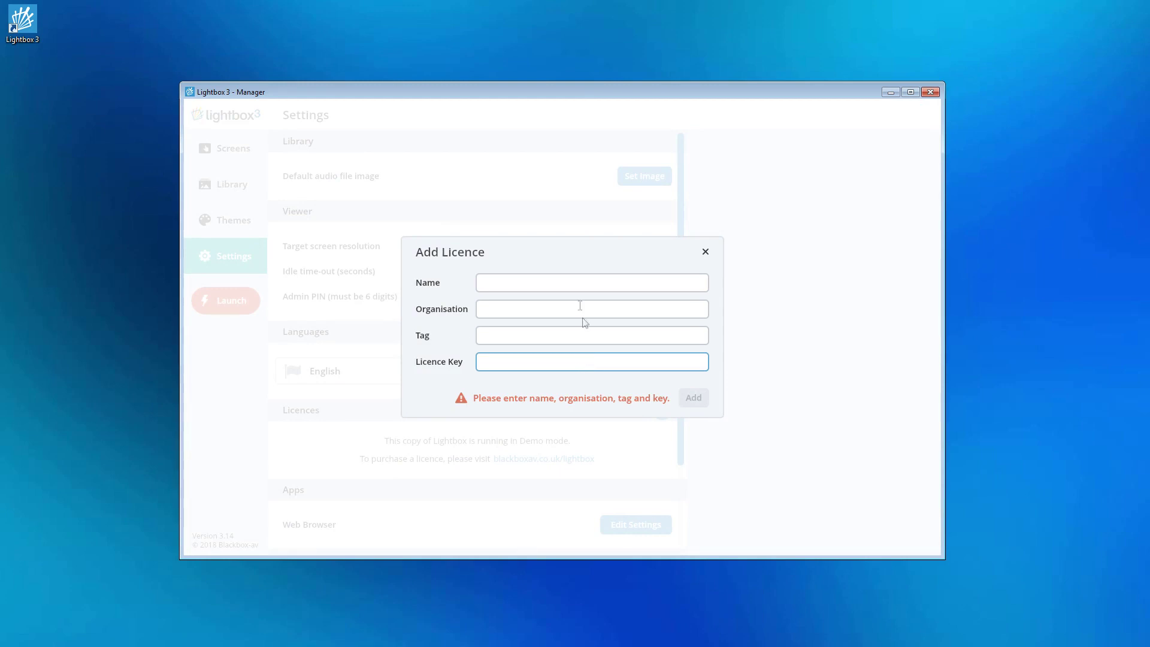
pyautogui.click(575, 285)
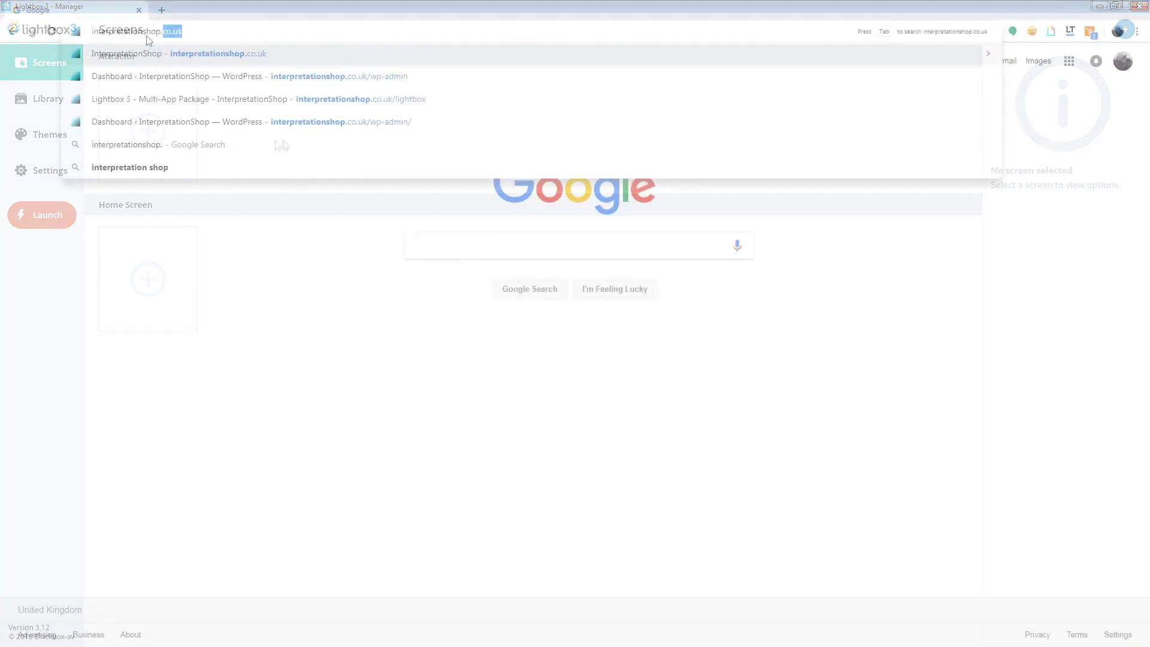
# - Load interpretationshop.co.uk/lightbox and display its Downloads / Tutorials tab
pyautogui.write('.co.uk/ligh')
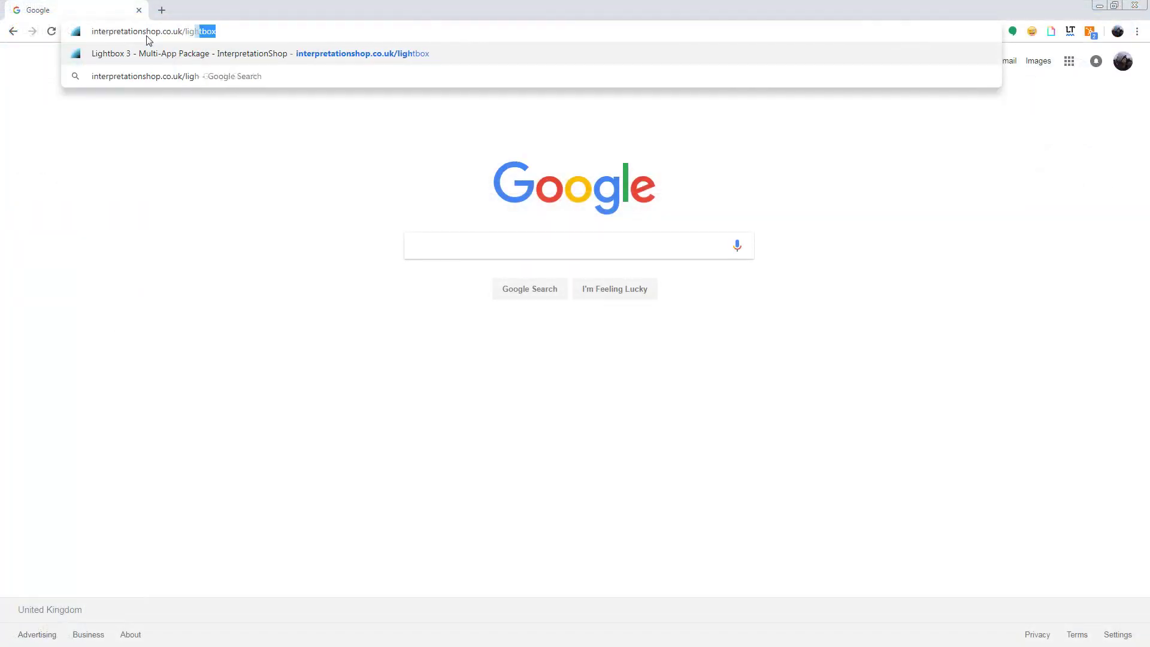
pyautogui.write('tbox')
pyautogui.press('Return')
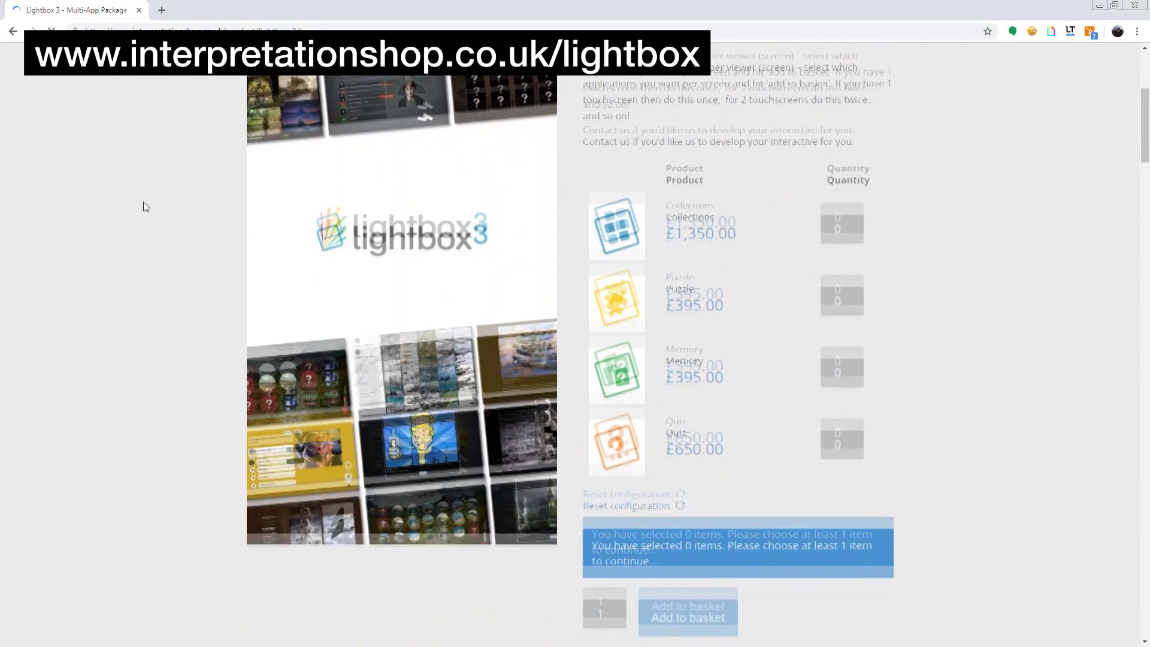
pyautogui.scroll(-8, 144, 206)
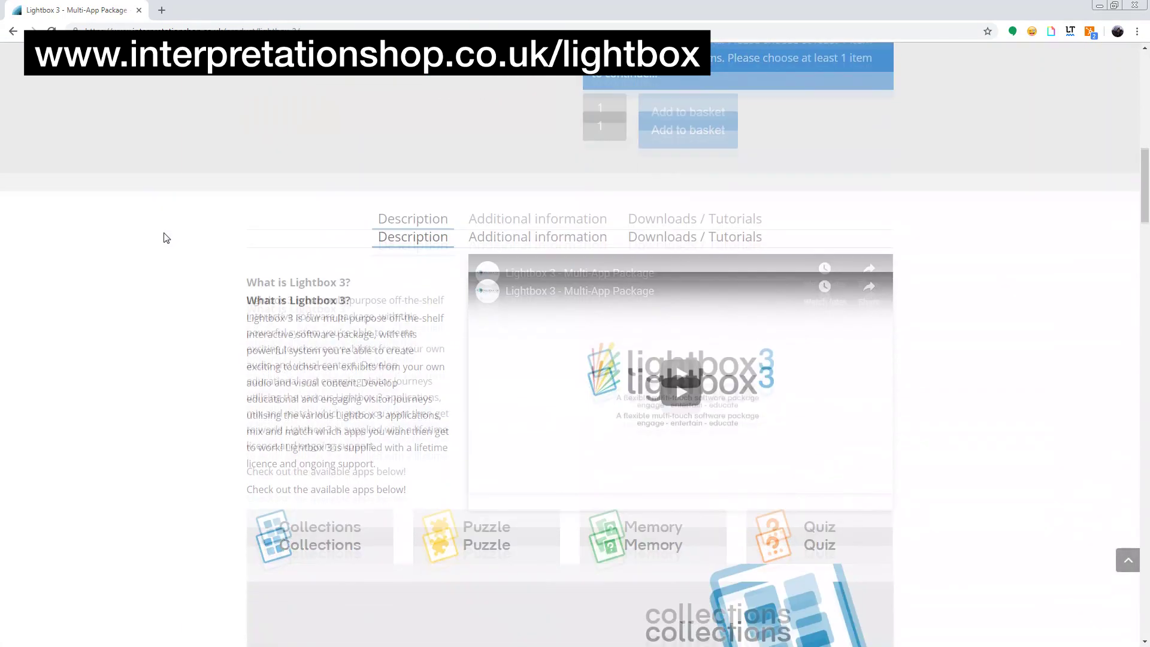
pyautogui.click(714, 199)
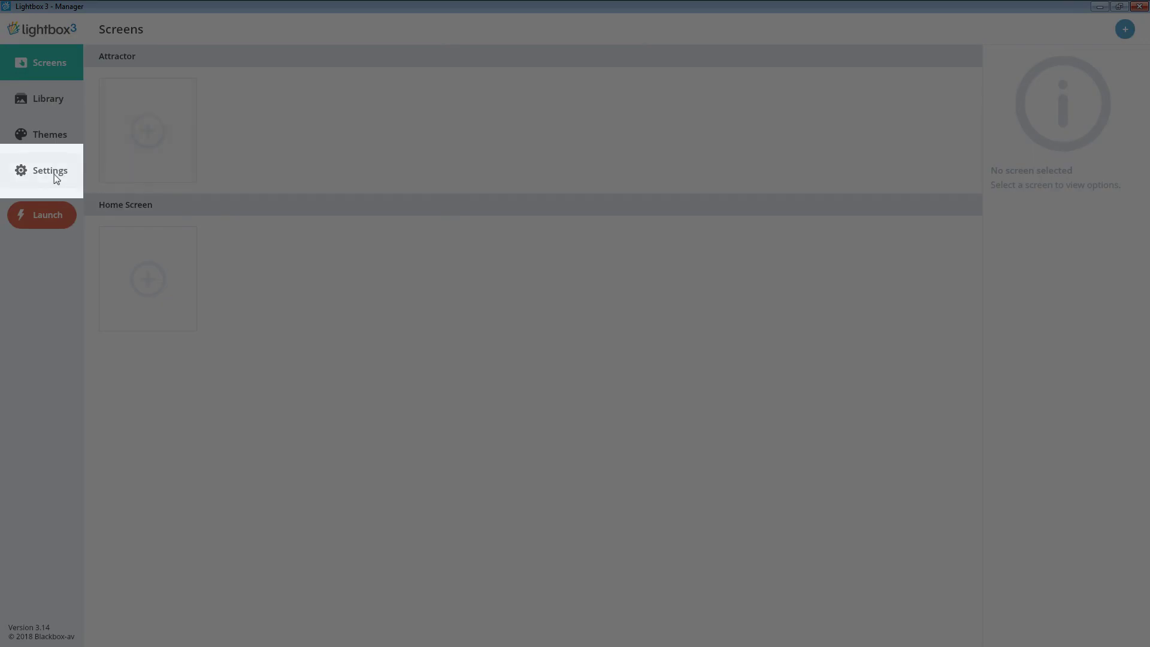
# - Import the LB3_Demo_Archive v3.12 folder from Lightbox 3 Archive, accepting the overwrite of current data
pyautogui.click(55, 175)
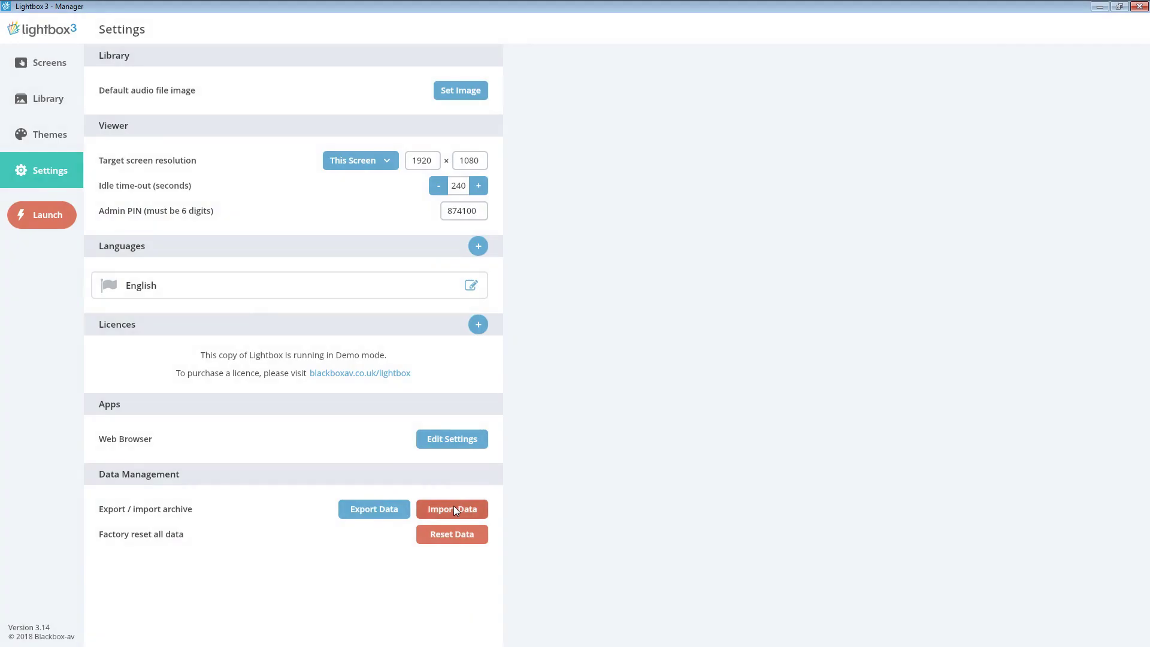
pyautogui.click(454, 507)
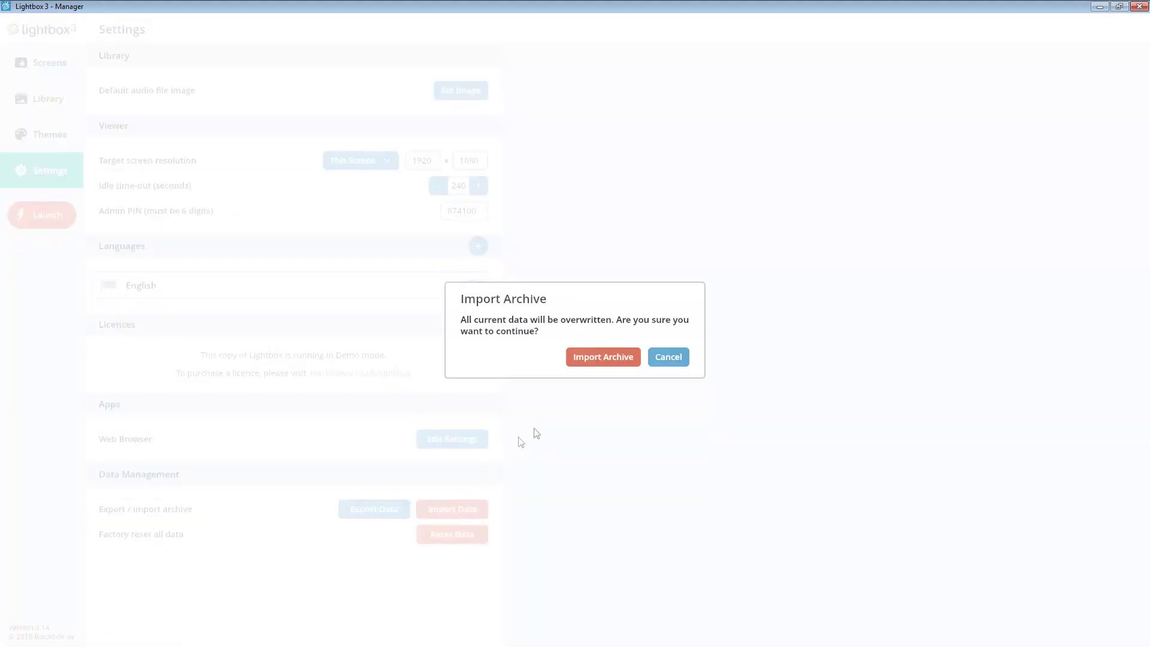
pyautogui.click(589, 356)
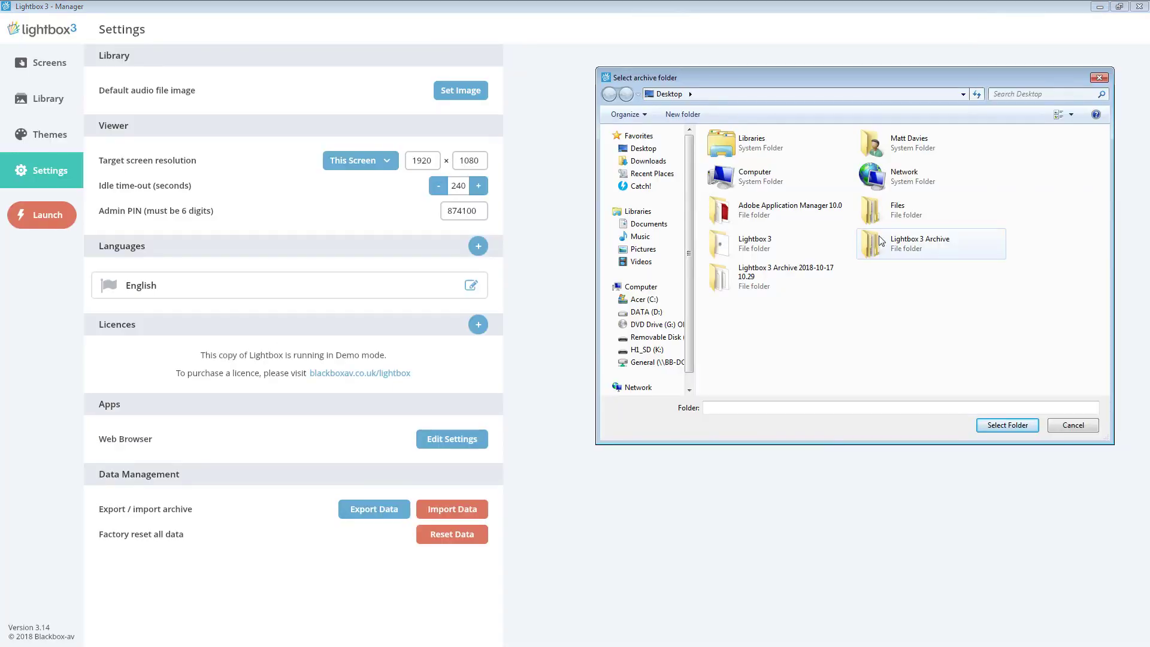
pyautogui.click(885, 242)
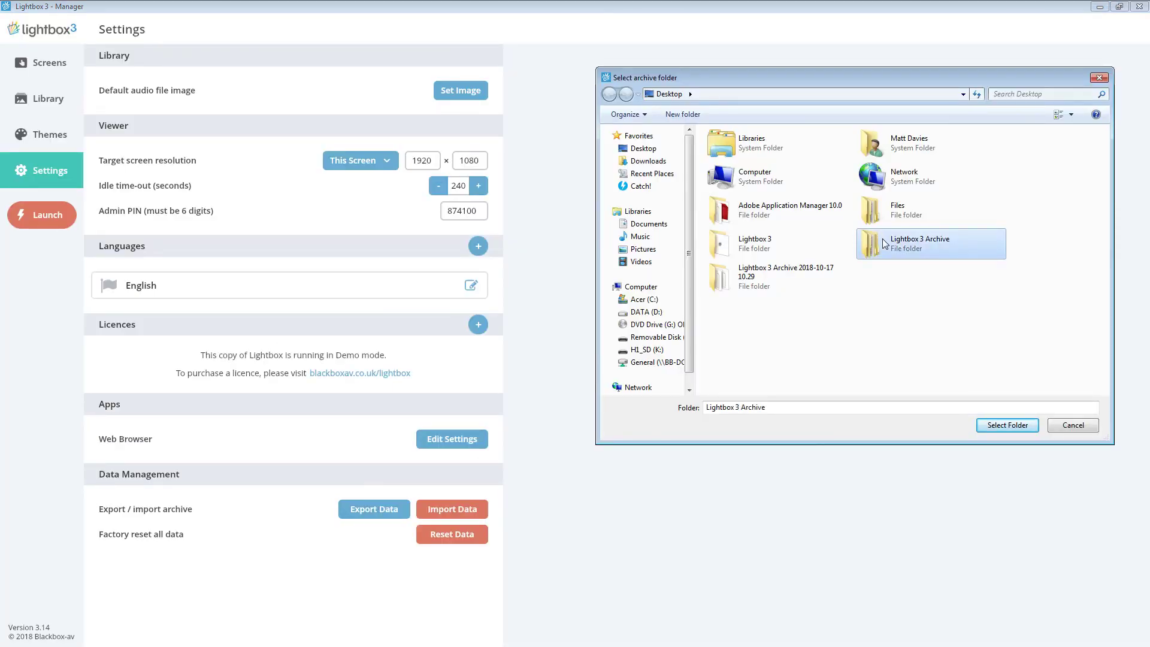
pyautogui.doubleClick(885, 242)
pyautogui.click(836, 154)
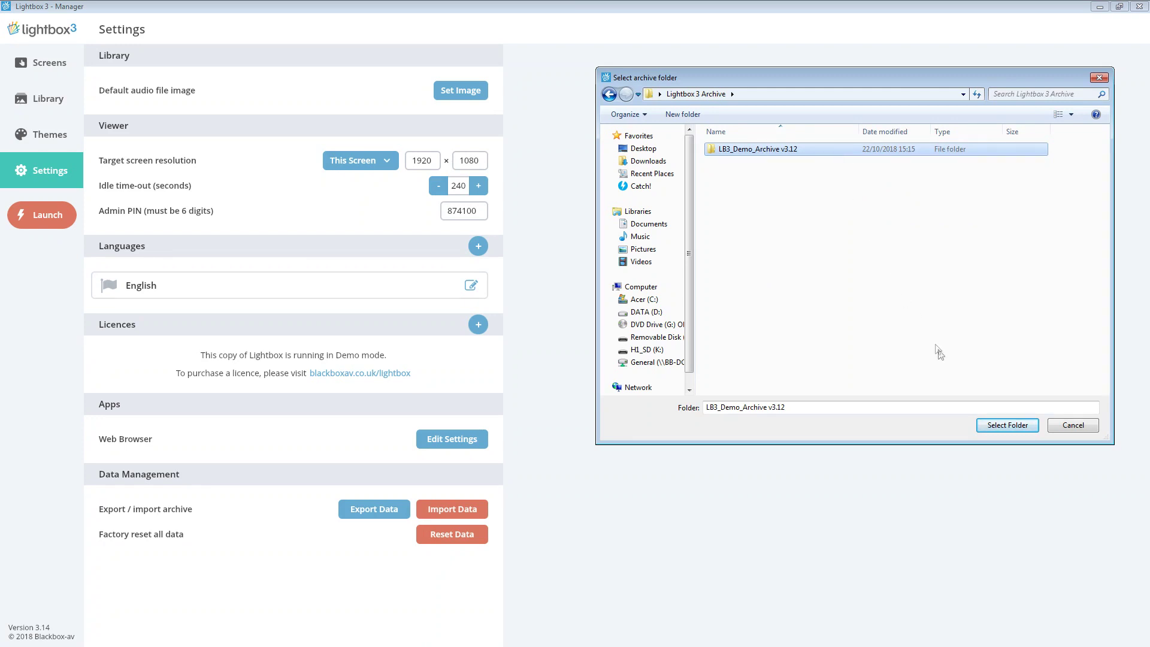
pyautogui.click(1002, 427)
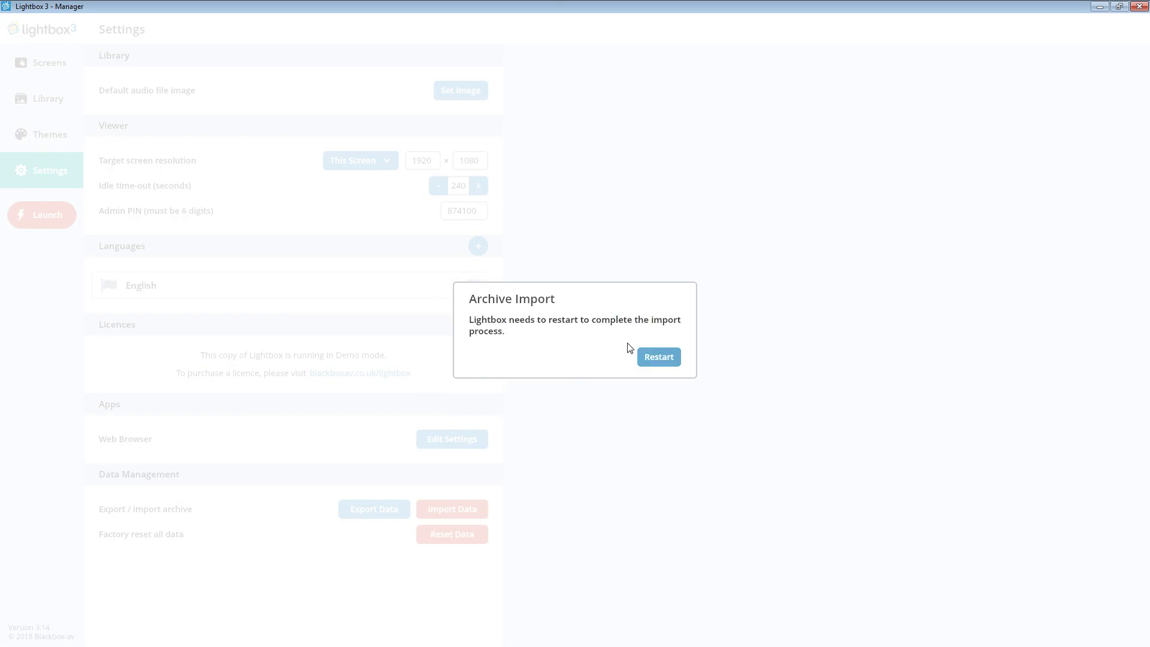
# - Restart Lightbox to complete the import, dismiss Import Complete, and maximize the manager window
pyautogui.click(676, 361)
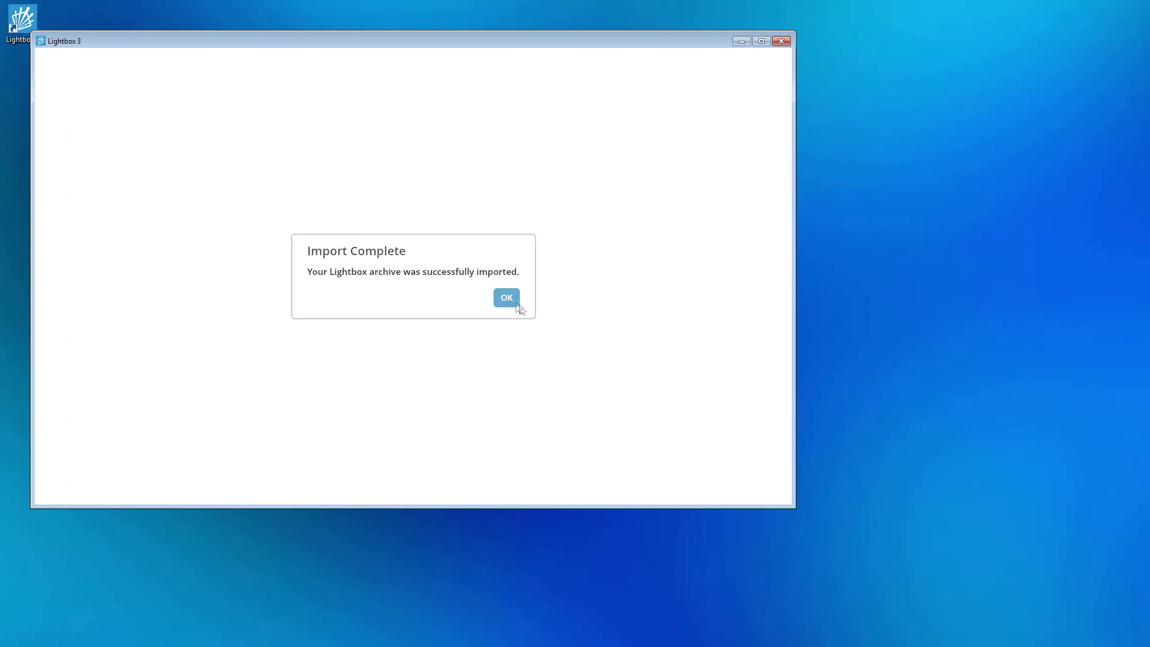
pyautogui.click(515, 302)
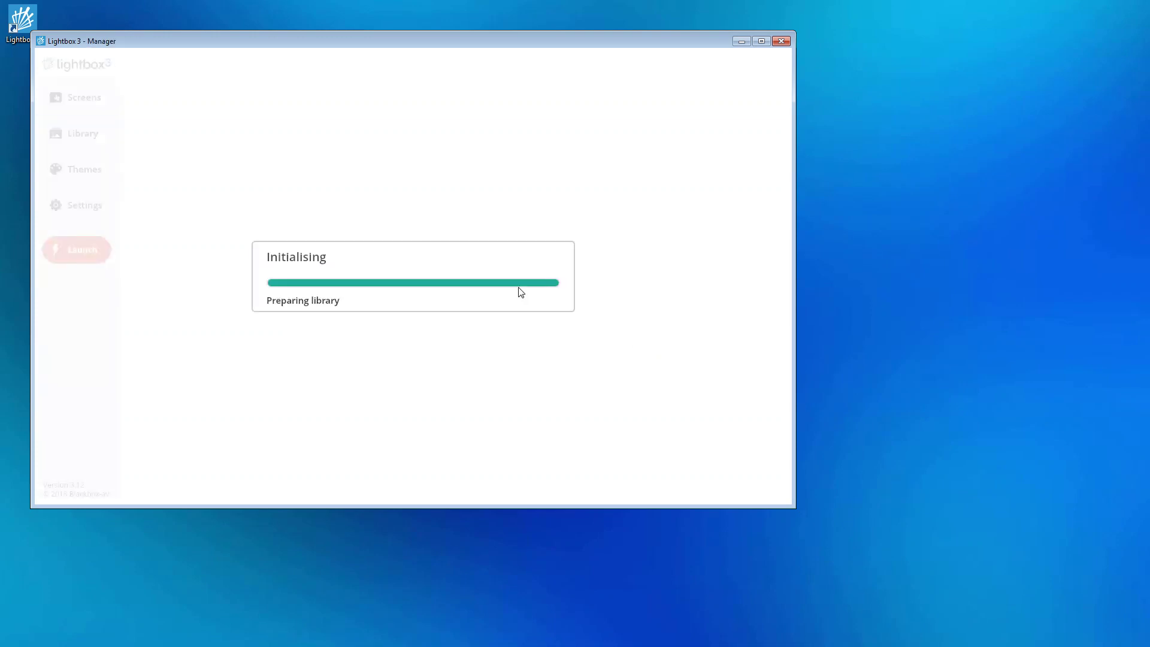
pyautogui.doubleClick(527, 41)
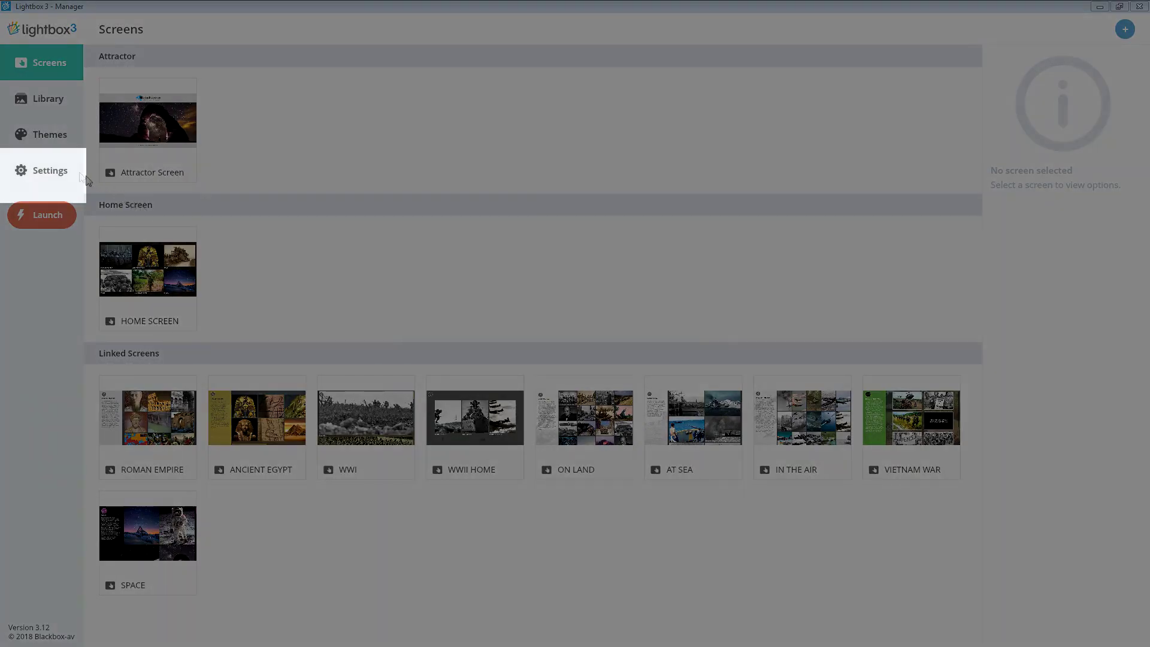
# - Export the Lightbox data archive from Settings to the Desktop folder and acknowledge completion
pyautogui.click(59, 164)
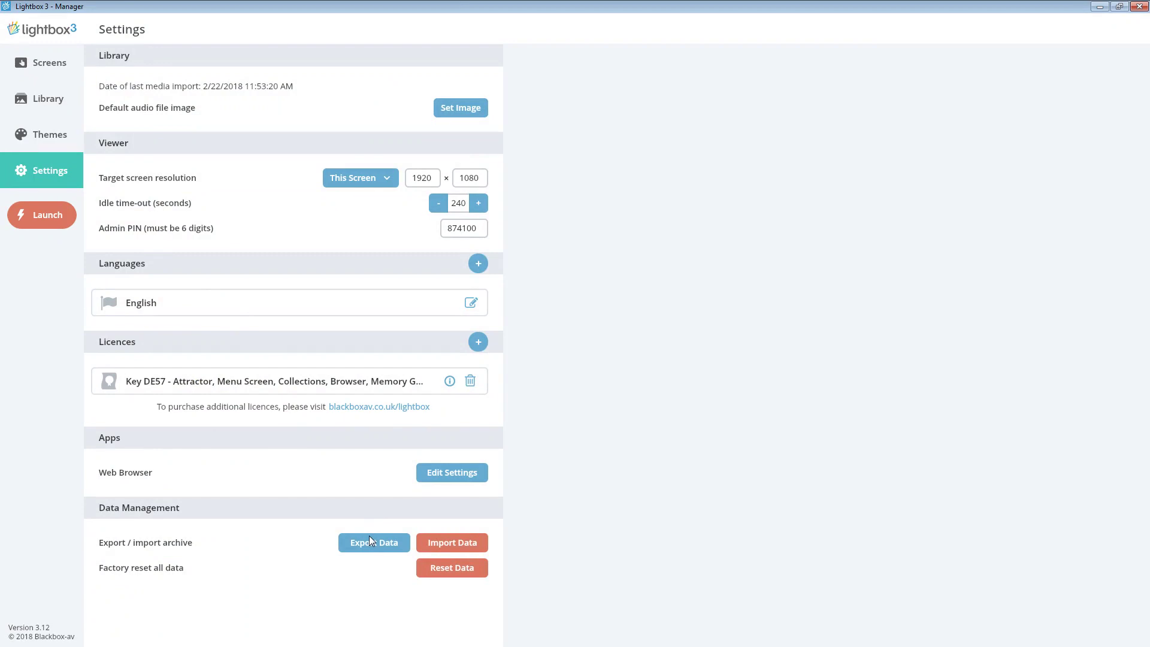
pyautogui.click(369, 540)
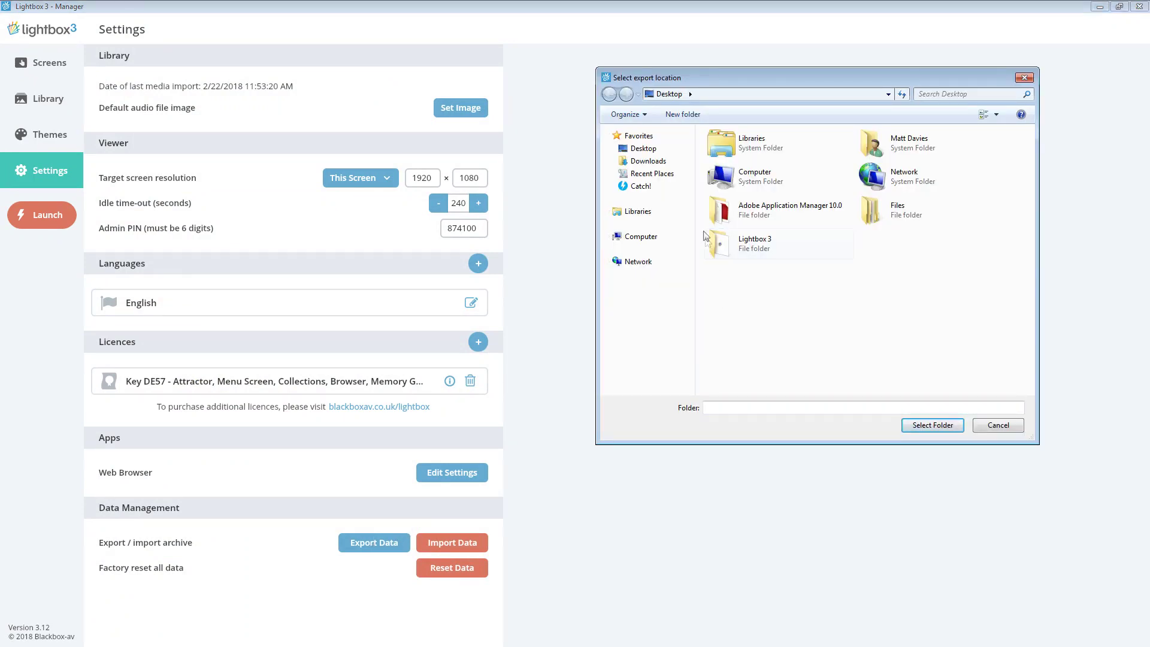
pyautogui.click(671, 153)
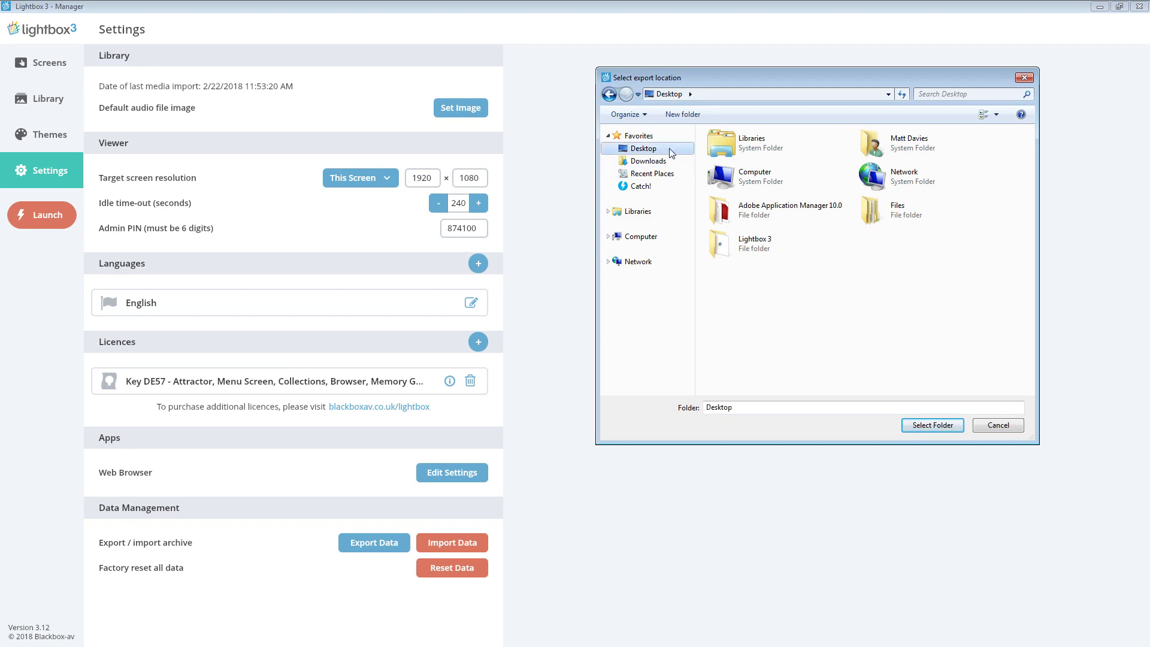
pyautogui.click(953, 428)
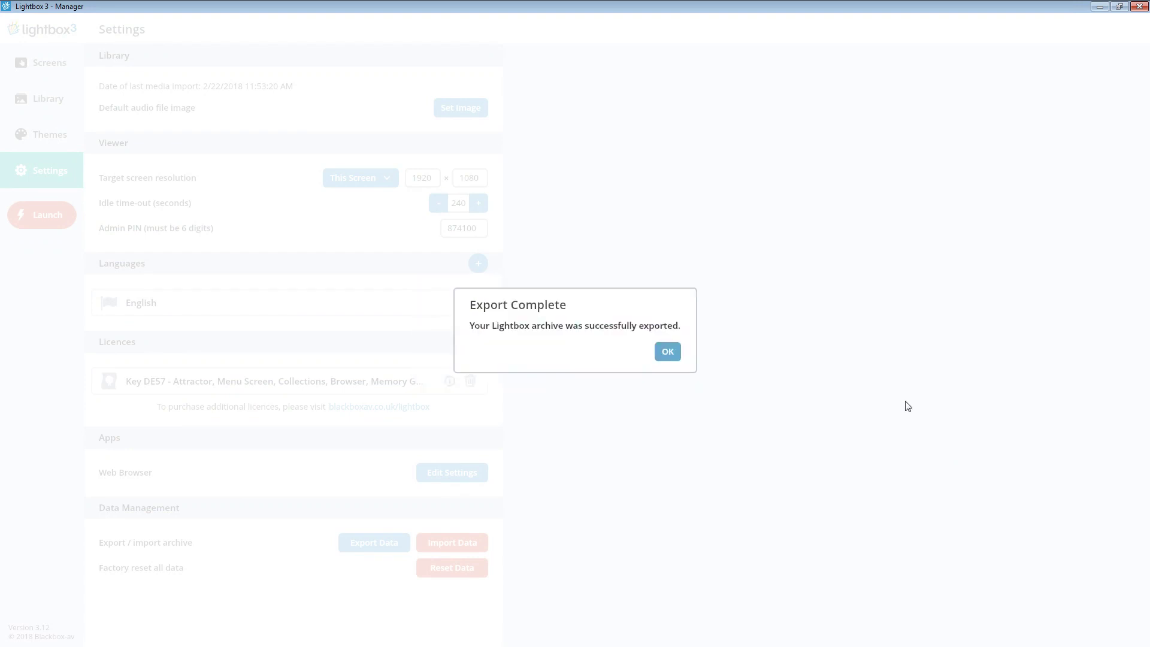
pyautogui.click(663, 352)
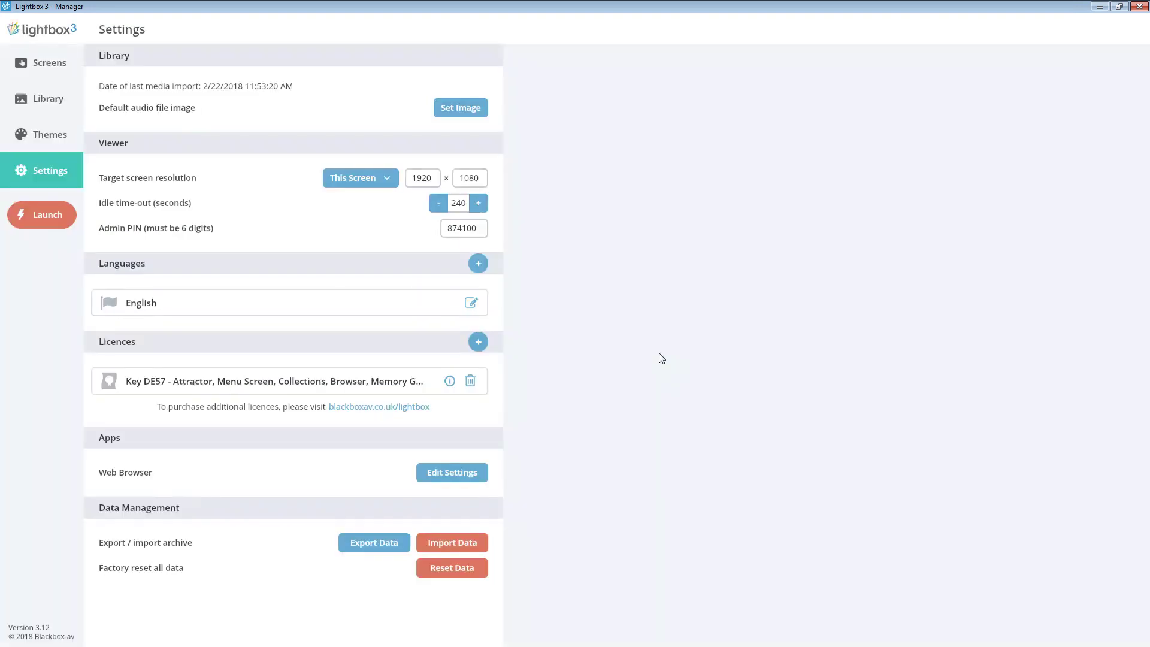
# - Minimize the manager, drag the Lightbox 3 Archive folder beside the Lightbox 3 folder, and open it
pyautogui.click(1101, 7)
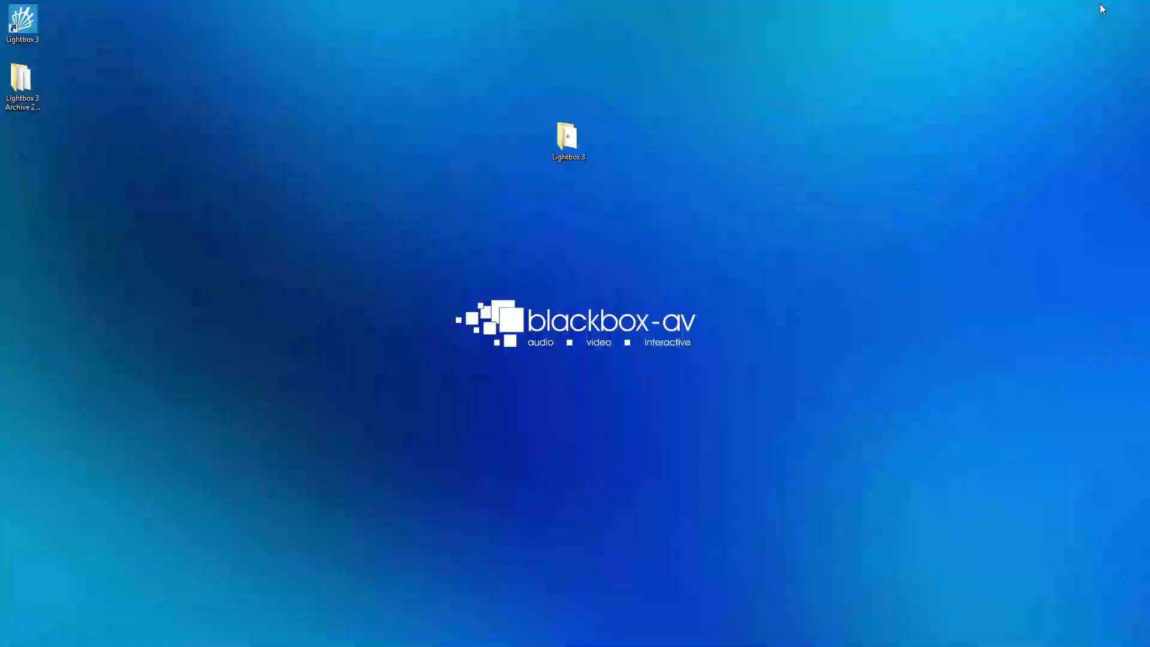
pyautogui.click(23, 81)
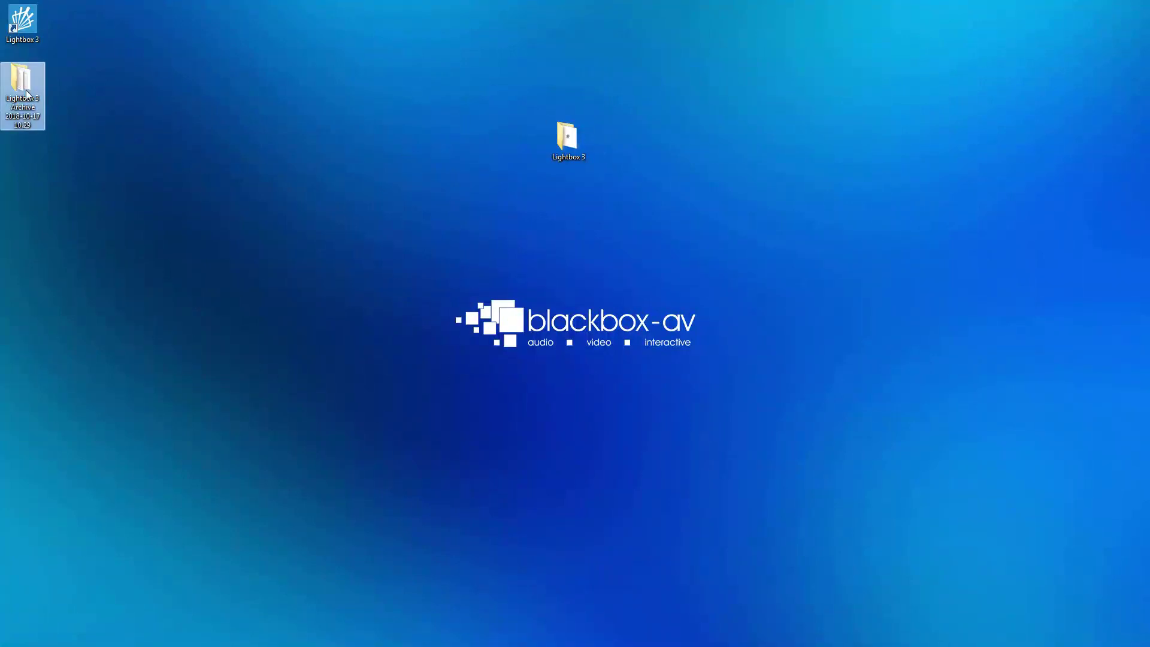
pyautogui.moveTo(426, 173); pyautogui.dragTo(521, 144)
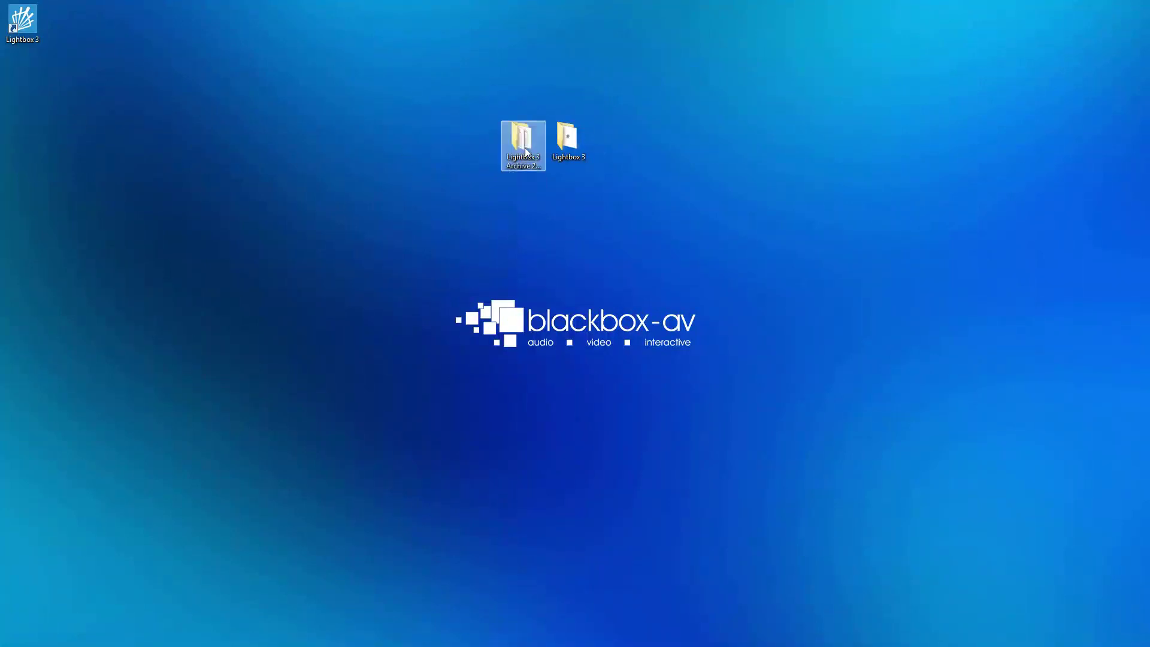
pyautogui.doubleClick(521, 144)
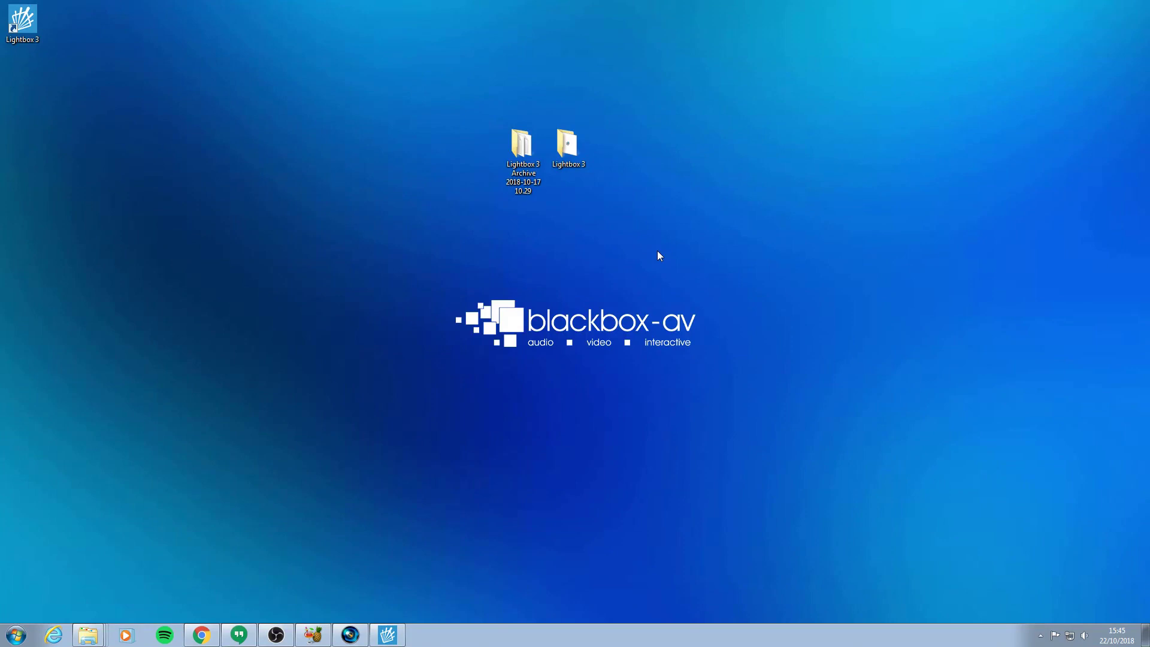
# - Remove Lightbox 3 through Add or remove programs, confirming the uninstall and dismissing the completion message
pyautogui.click(16, 634)
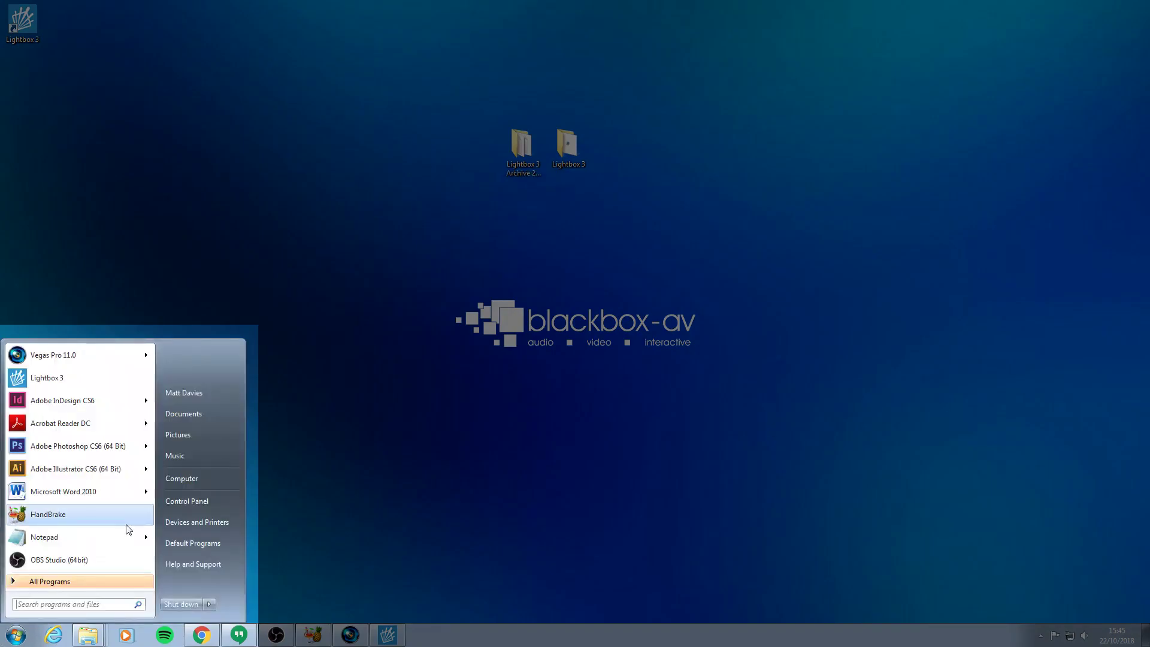
pyautogui.write('remove')
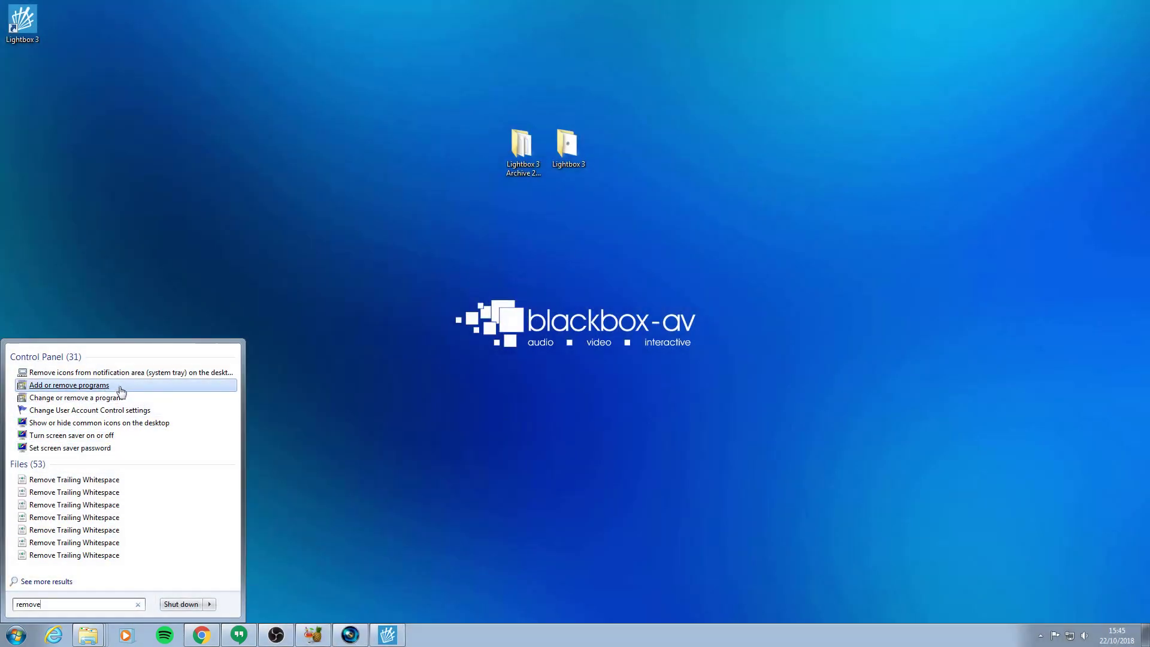
pyautogui.click(119, 390)
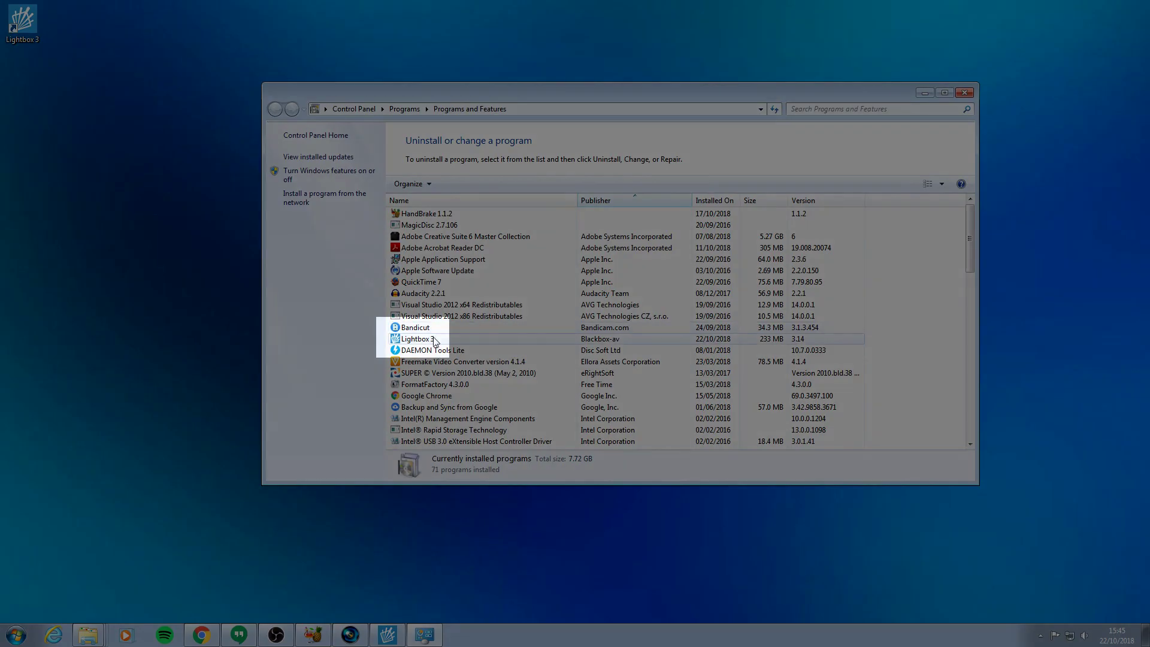
pyautogui.click(436, 340)
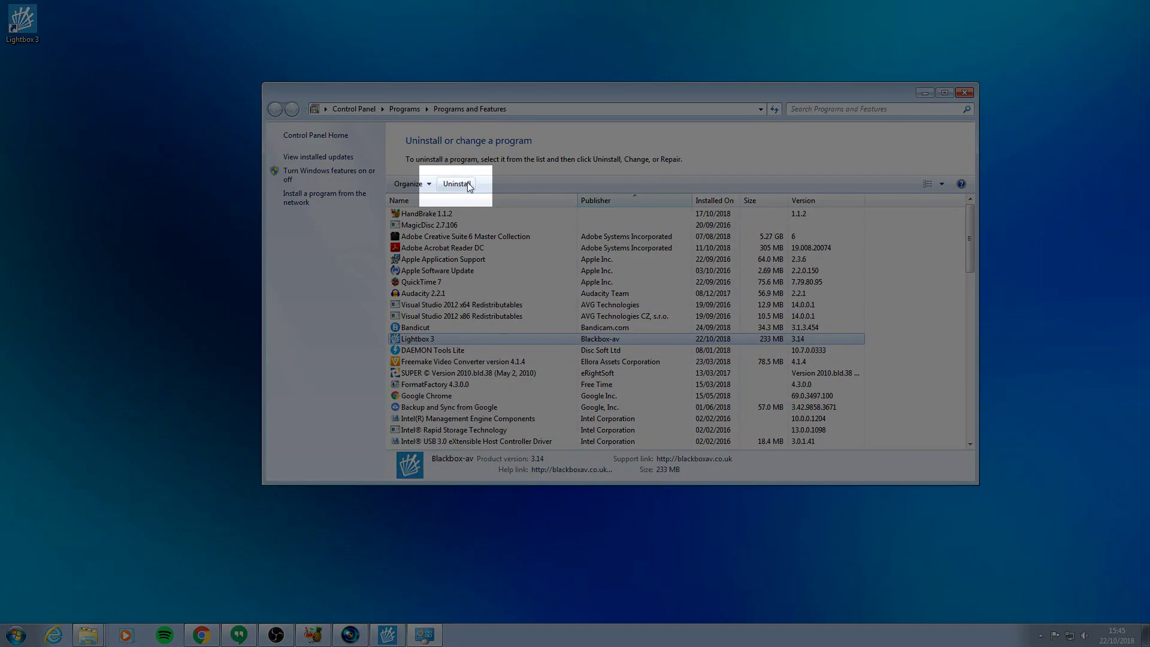
pyautogui.click(468, 184)
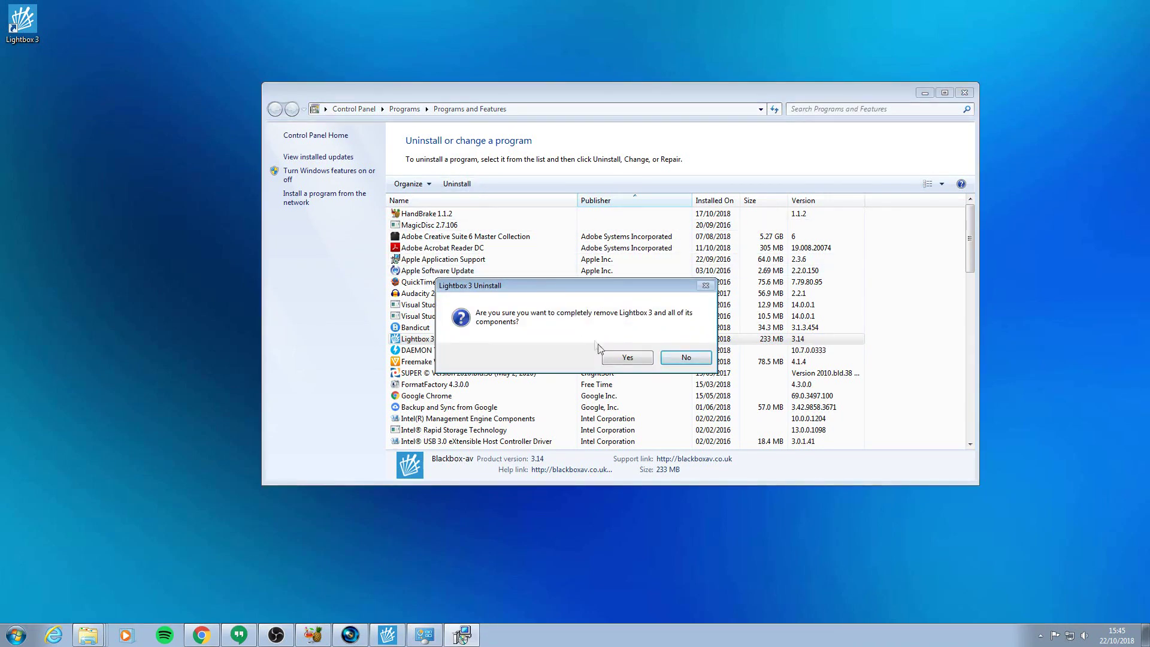
pyautogui.click(615, 357)
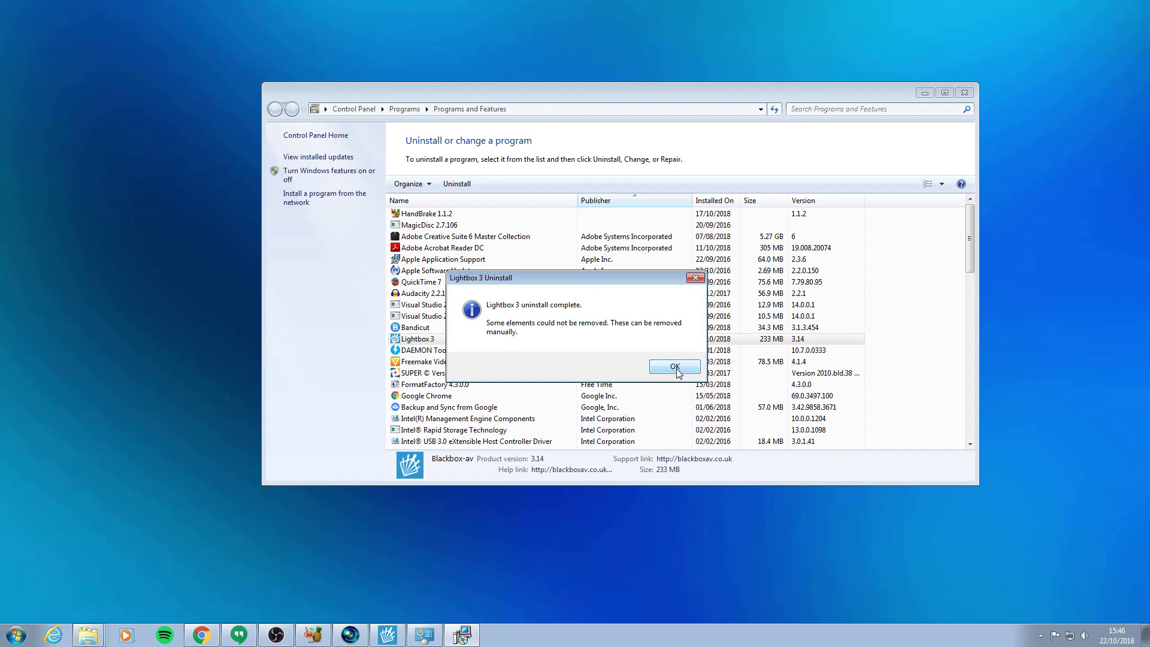
pyautogui.click(675, 367)
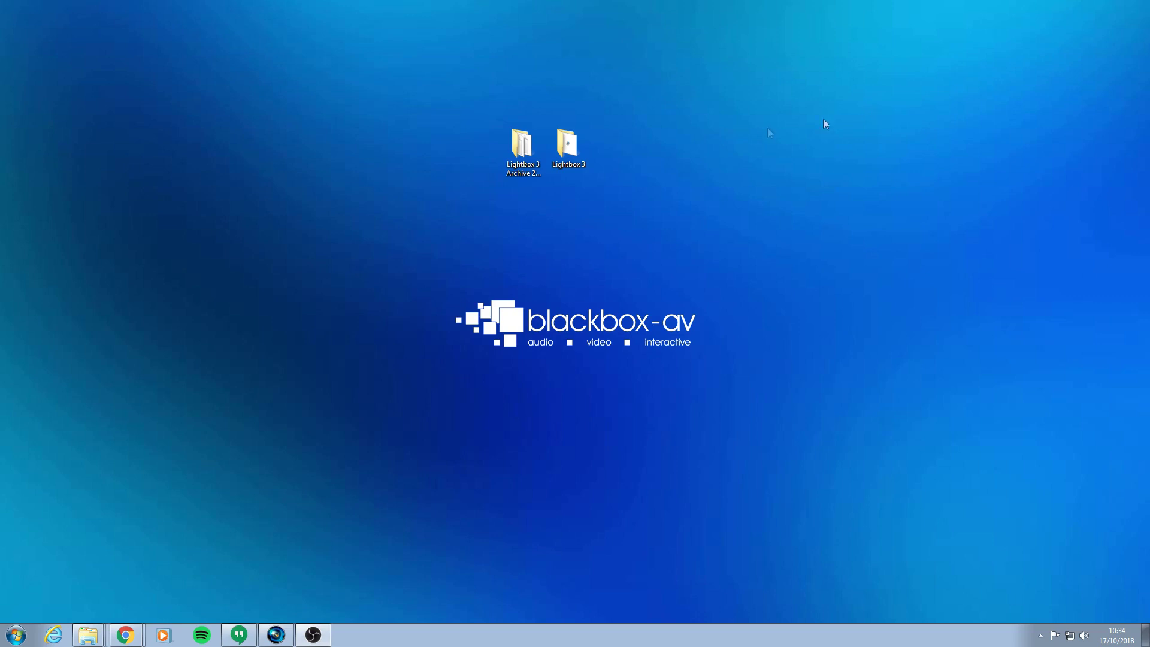
# - Open %appdata% and choose Delete on the Lightbox-3 folder in Roaming
pyautogui.click(7, 637)
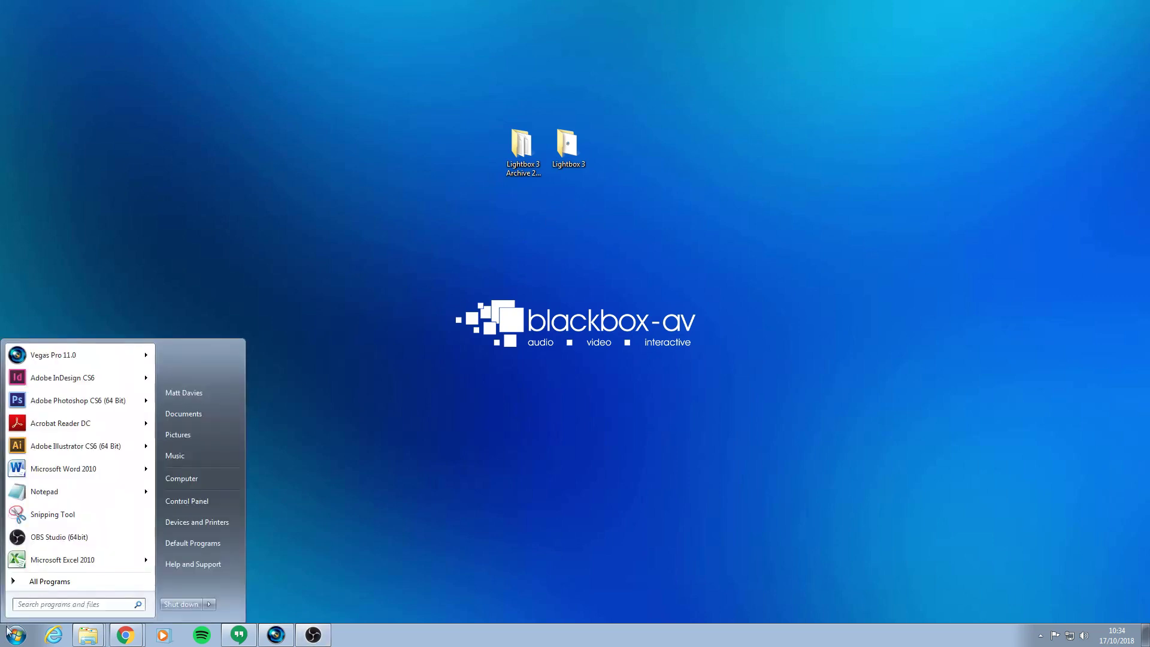
pyautogui.write('%appdata')
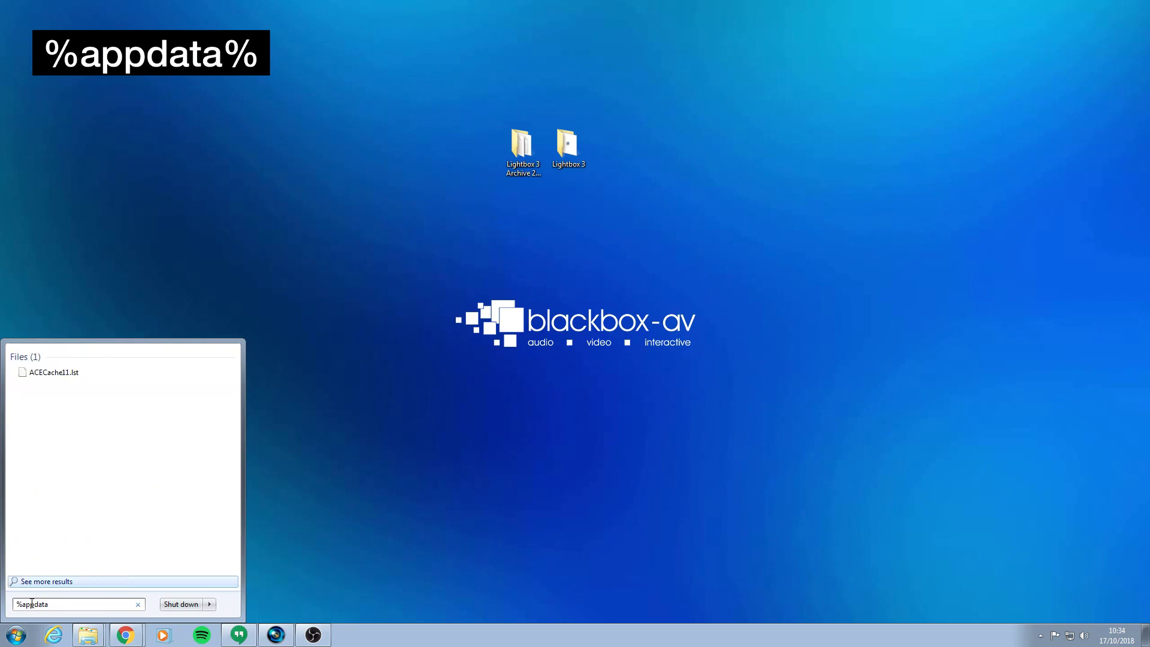
pyautogui.write('%')
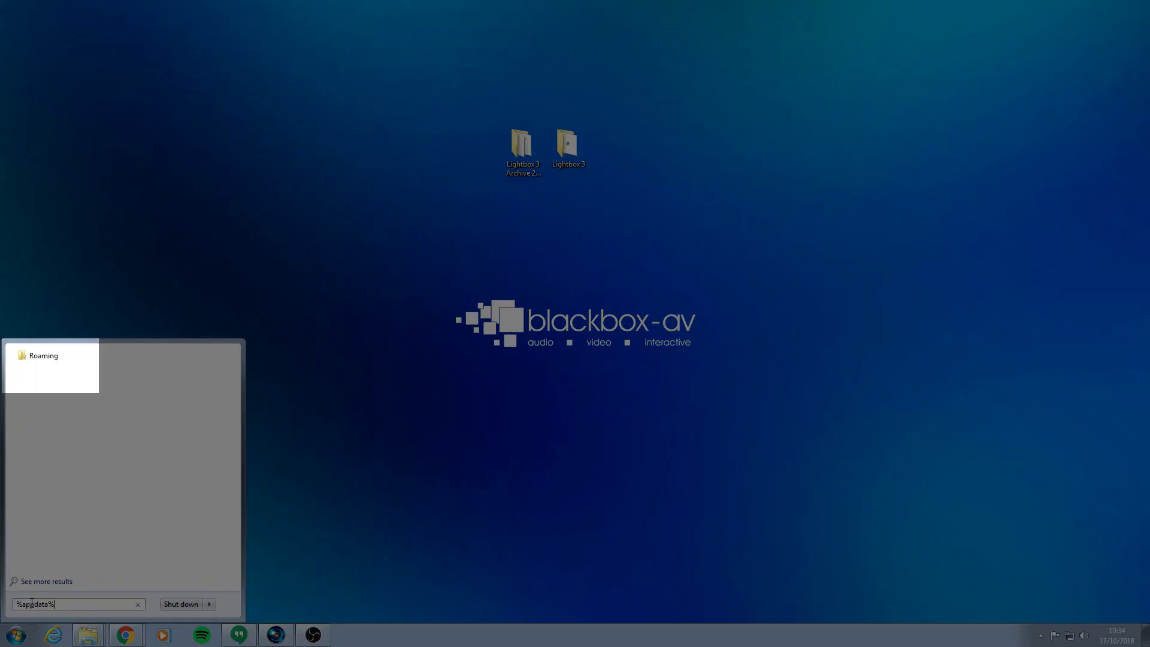
pyautogui.press('Return')
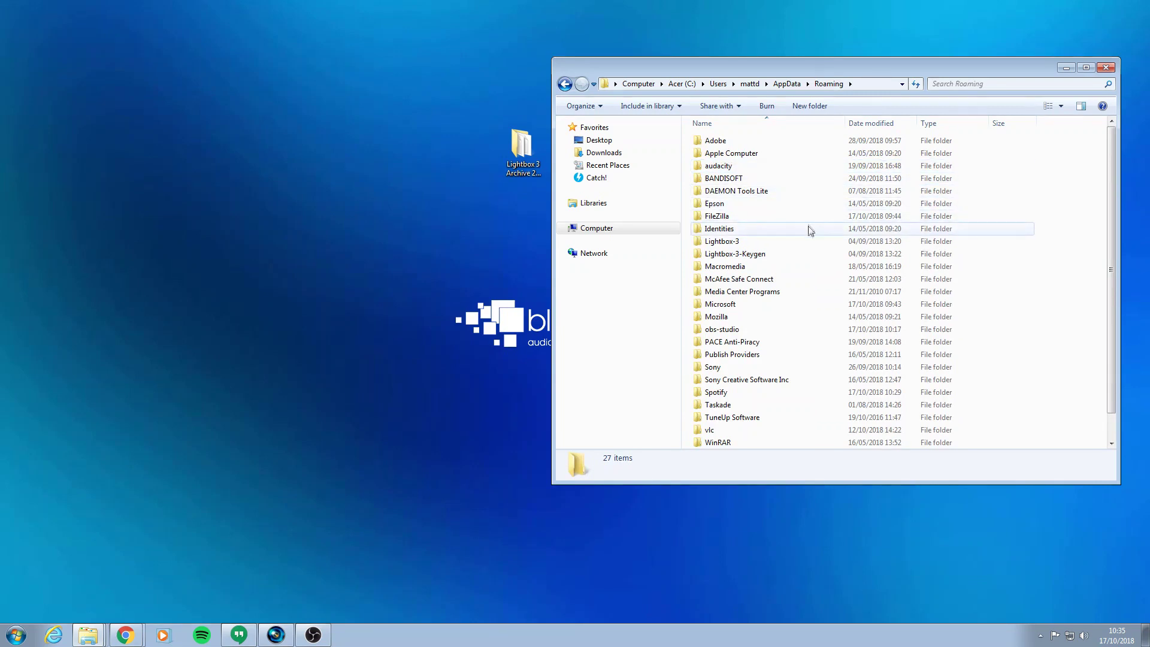
pyautogui.rightClick(776, 242)
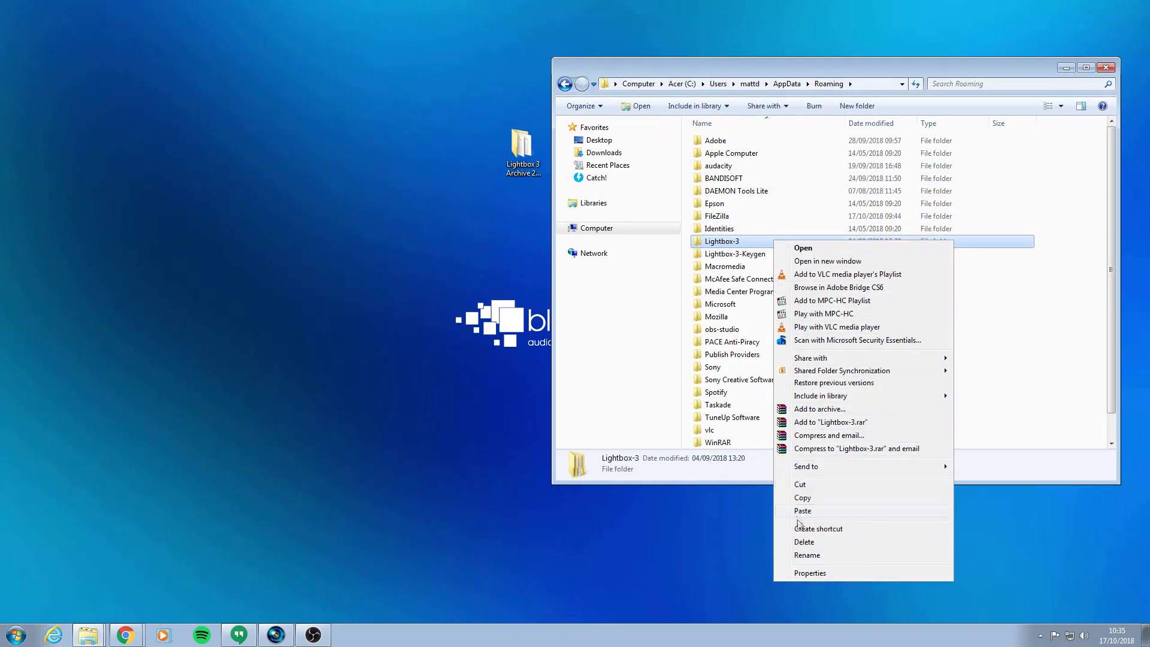
pyautogui.click(800, 542)
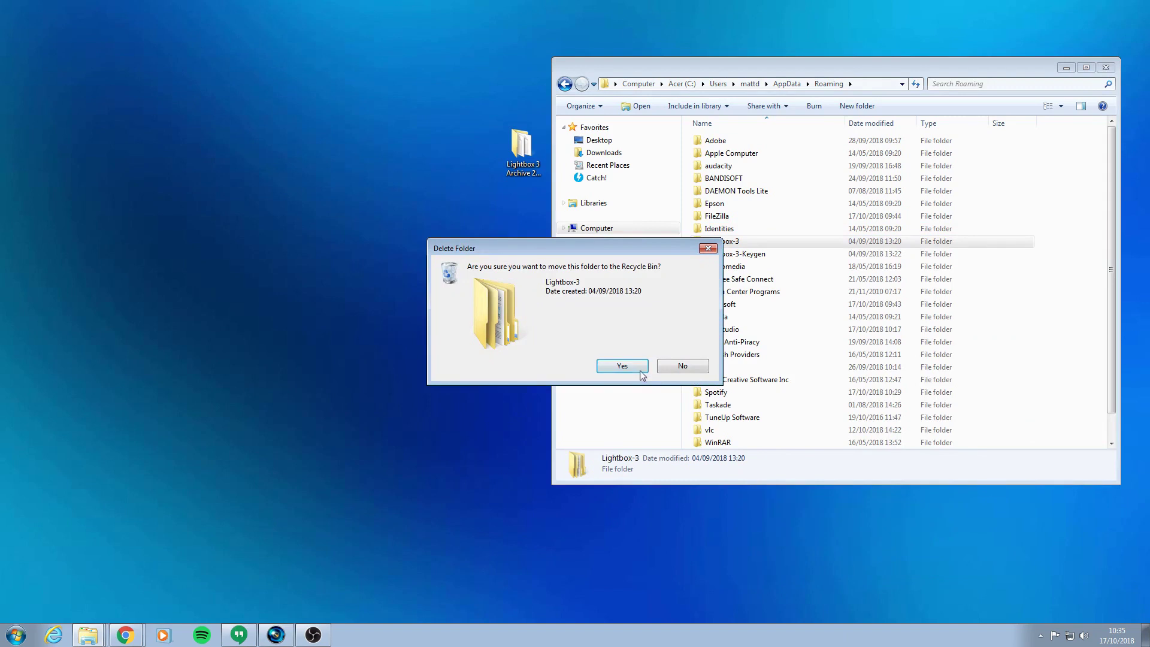